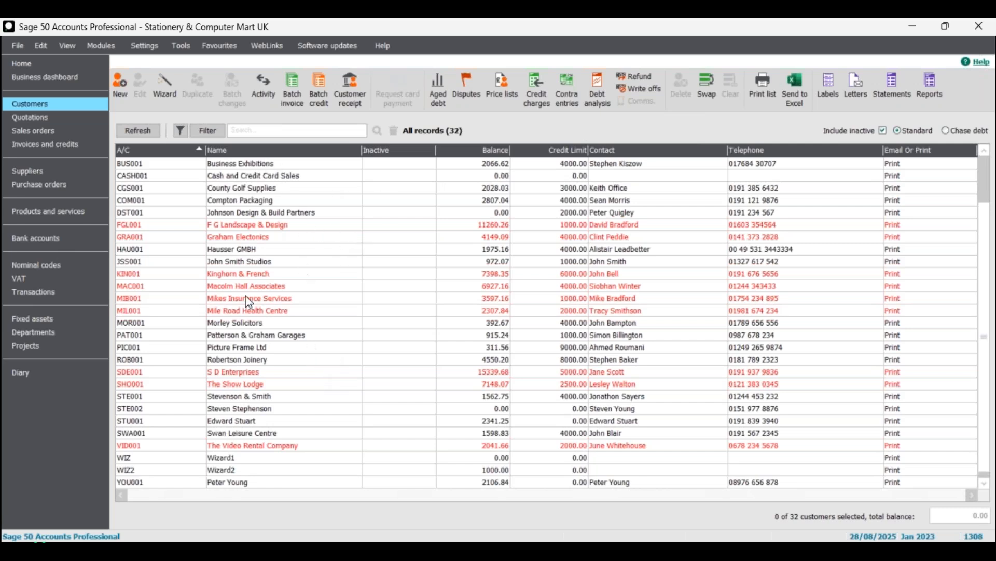
pyautogui.click(273, 360)
pyautogui.scroll(-3, 273, 360)
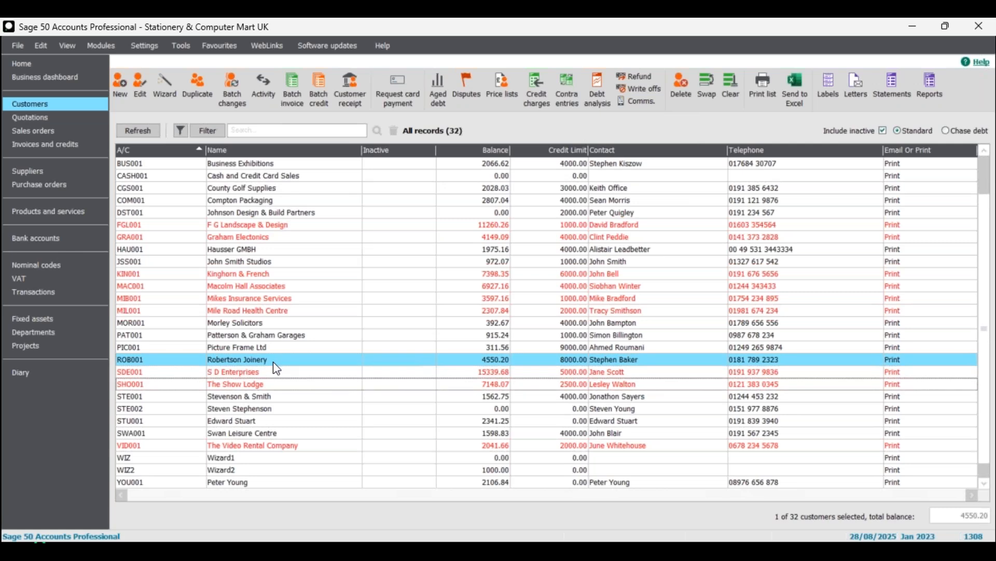
pyautogui.click(274, 363)
pyautogui.scroll(-7, 275, 368)
pyautogui.scroll(-2, 275, 367)
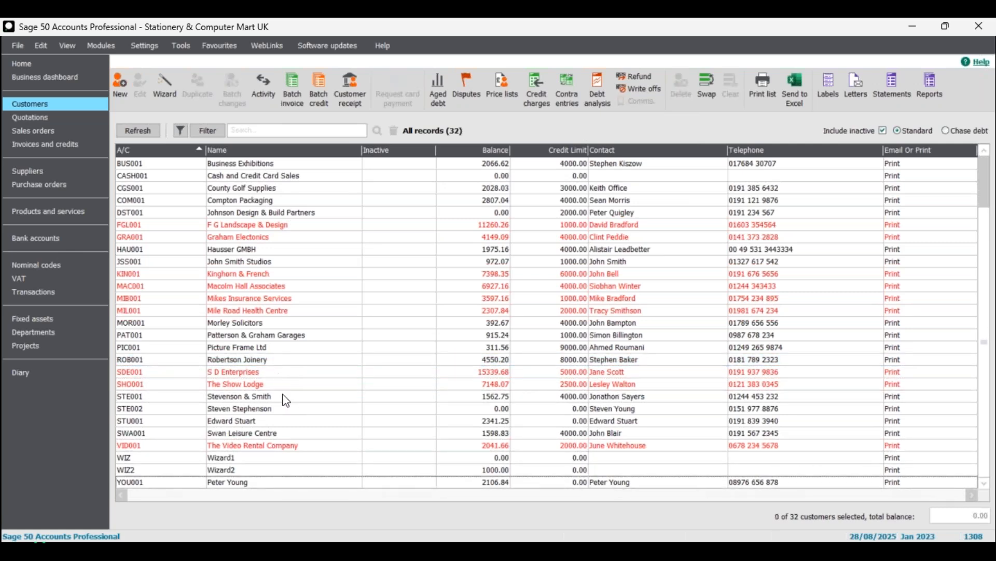
pyautogui.click(247, 459)
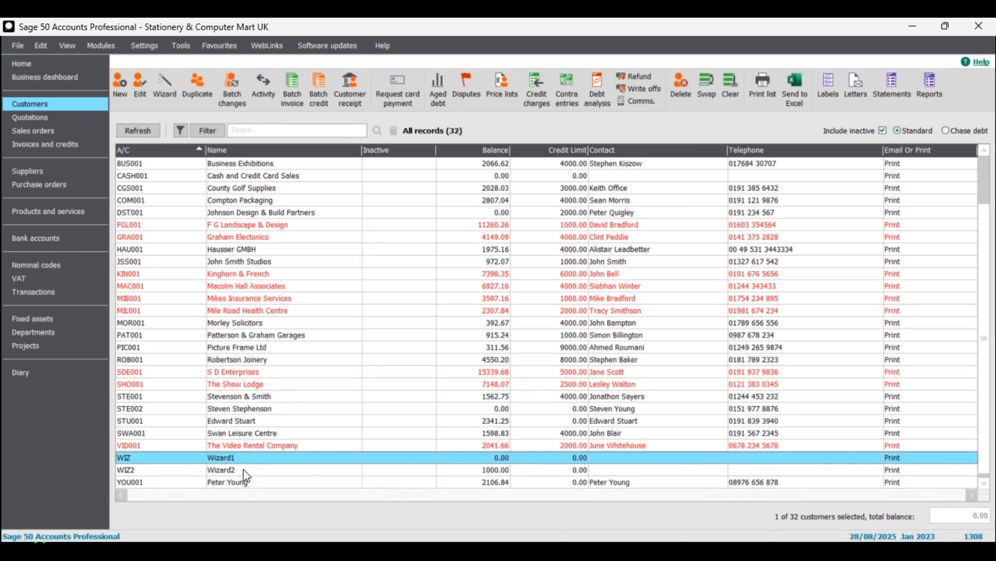
pyautogui.keyDown('shift'); pyautogui.click(245, 470); pyautogui.keyUp('shift')
pyautogui.click(240, 473)
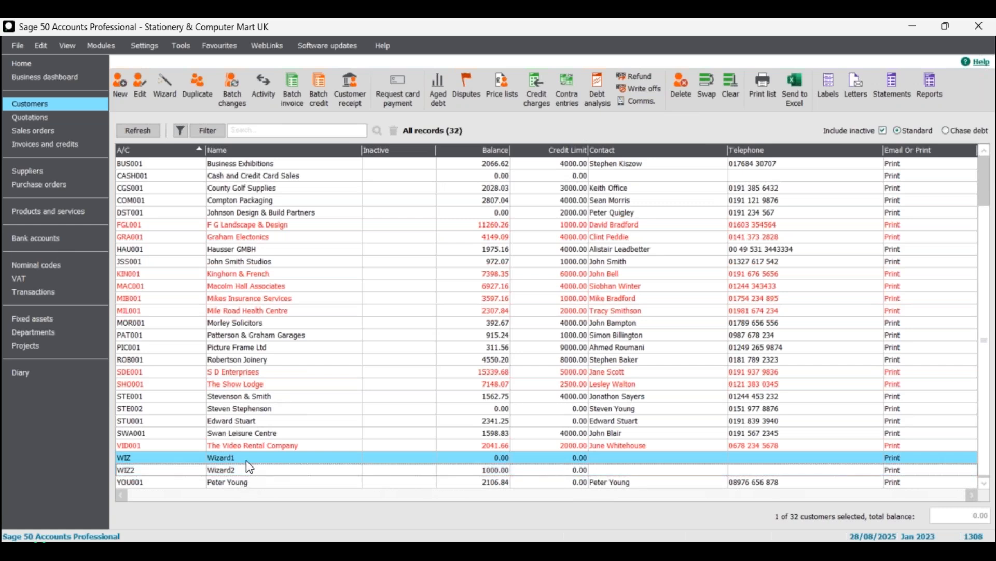
pyautogui.click(246, 461)
pyautogui.click(244, 466)
pyautogui.click(245, 459)
pyautogui.click(245, 468)
pyautogui.click(245, 459)
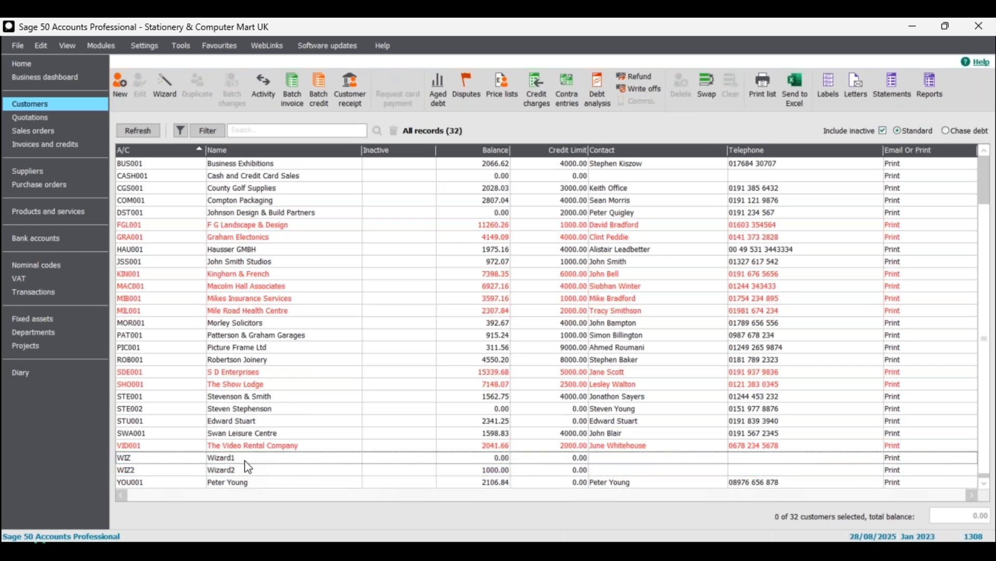
# Open a blank new customer record and close it without saving.
pyautogui.click(120, 86)
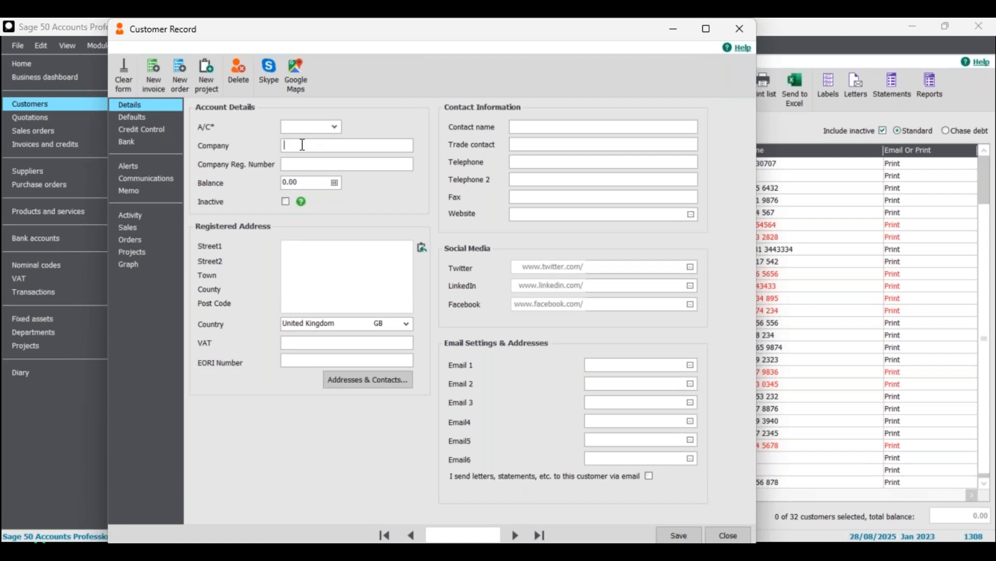
pyautogui.click(733, 540)
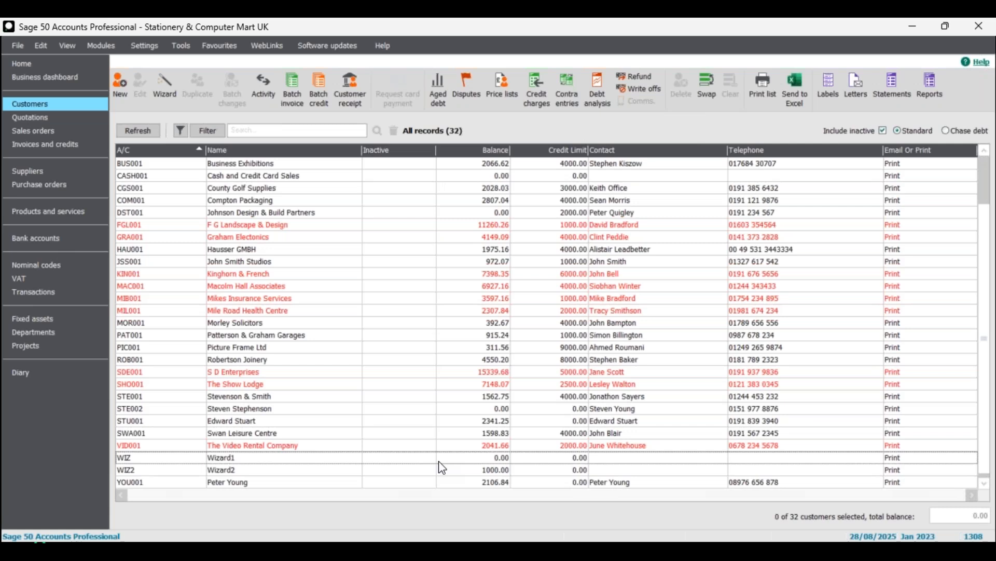
# Review the Wizard1 customer's activity, inspecting its sales credits and the first sales invoice, and close the activity window.
pyautogui.click(280, 459)
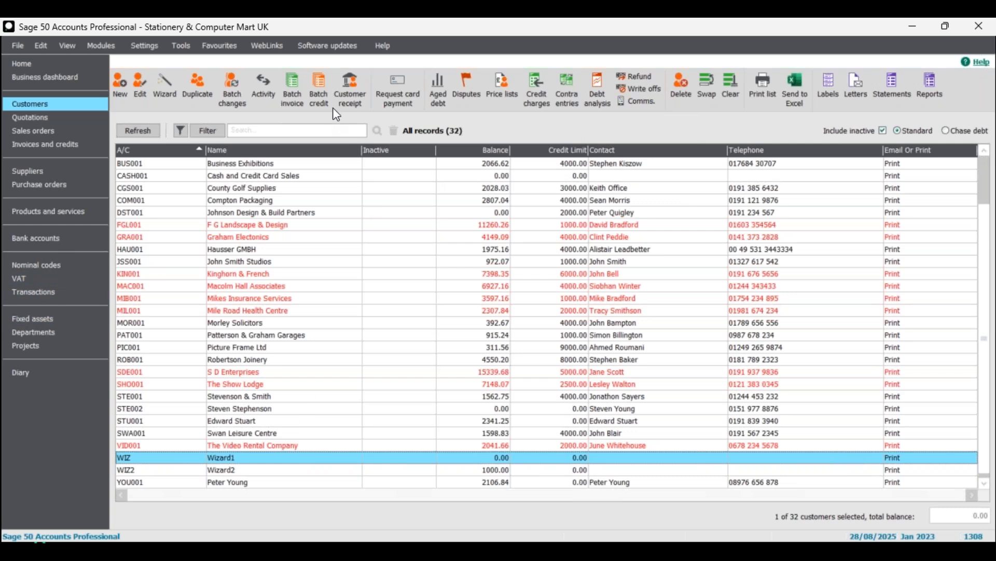
pyautogui.click(266, 94)
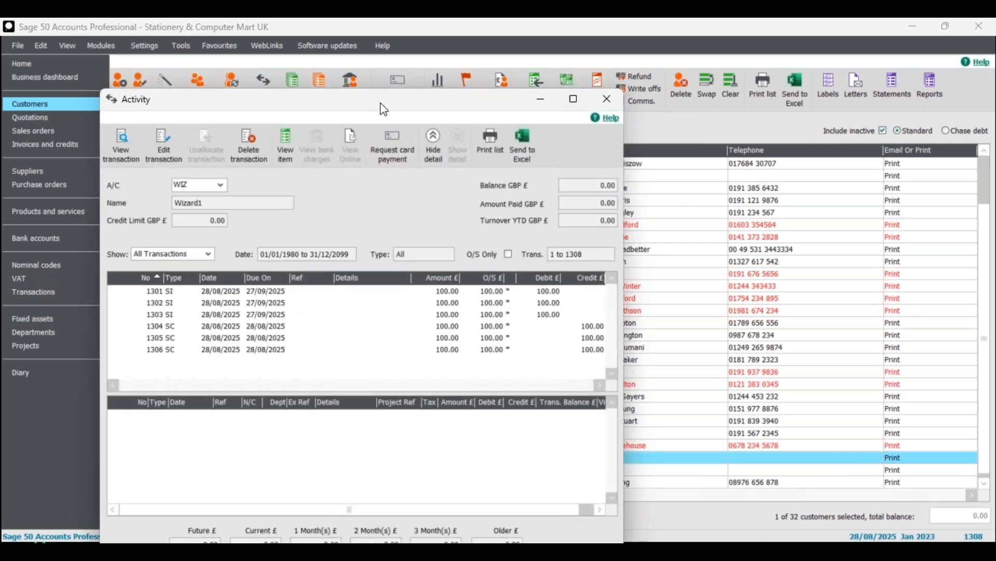
pyautogui.moveTo(391, 103); pyautogui.dragTo(433, 67)
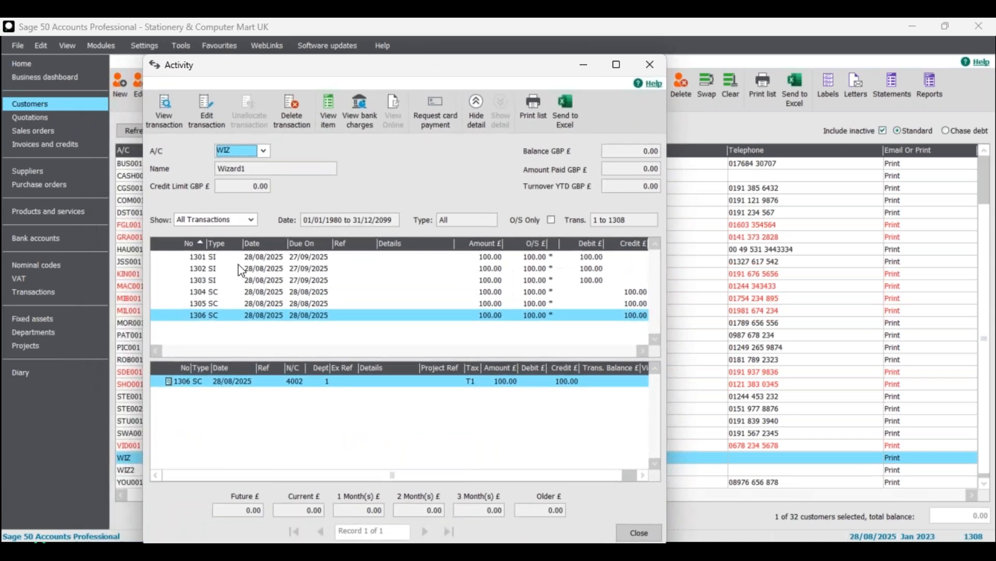
pyautogui.click(214, 293)
pyautogui.click(219, 314)
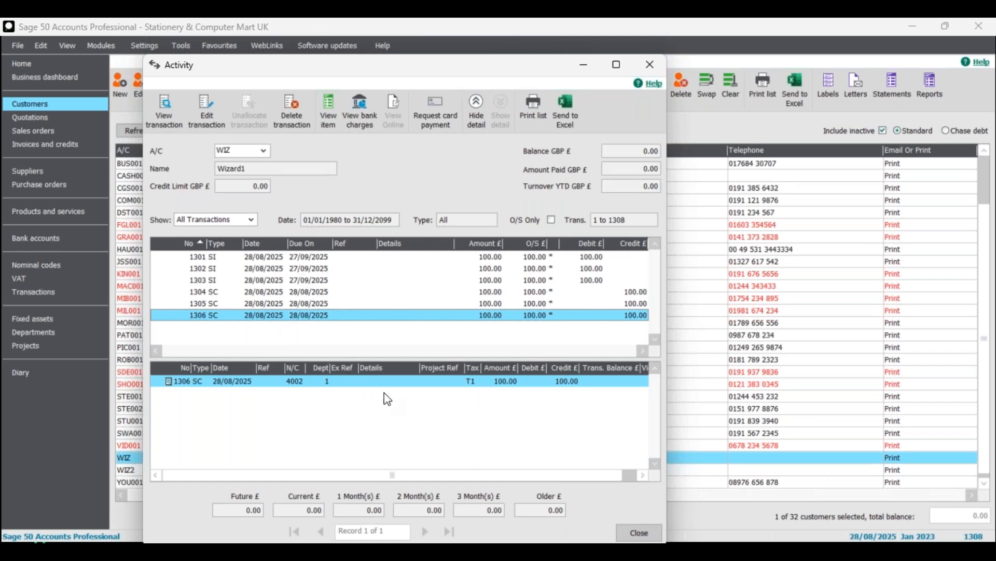
pyautogui.click(276, 257)
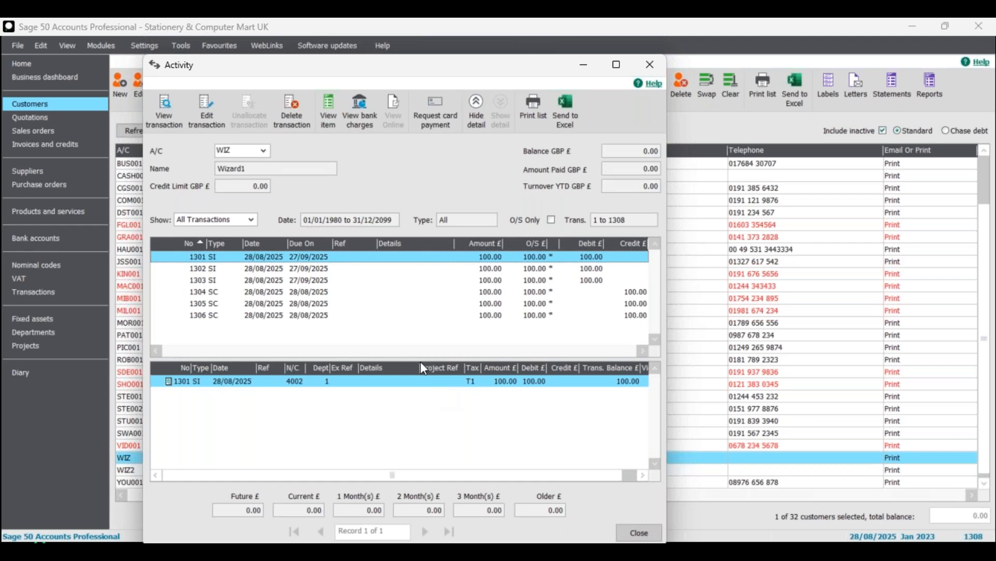
pyautogui.click(640, 533)
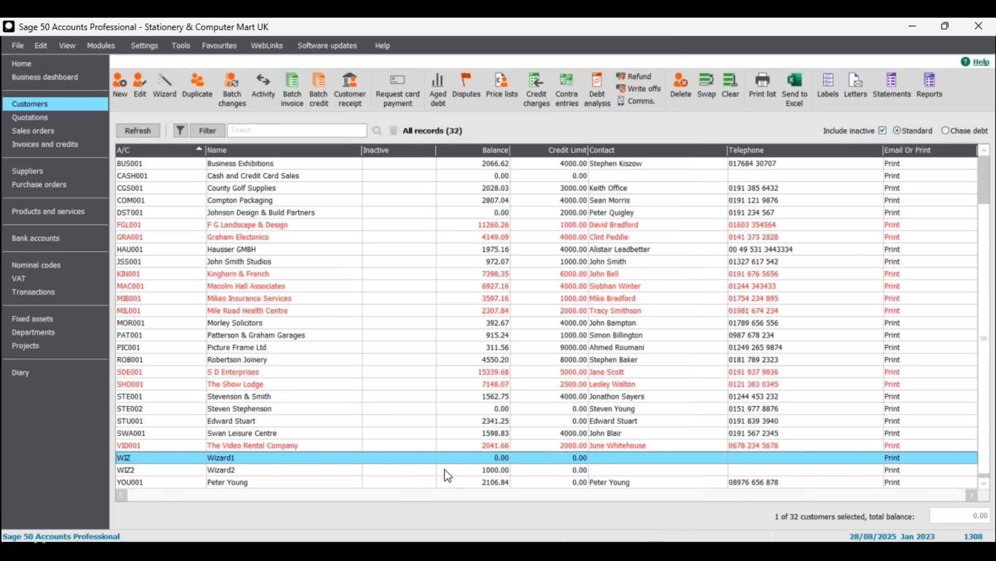
# Start a customer receipt in the Bank Current Account for the Wizard1 customer.
pyautogui.click(354, 89)
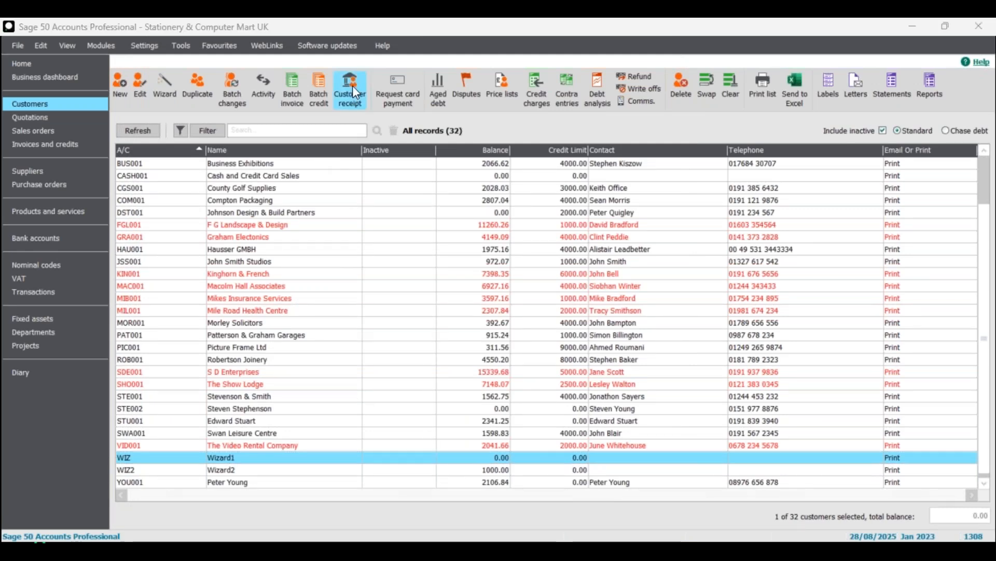
pyautogui.click(421, 186)
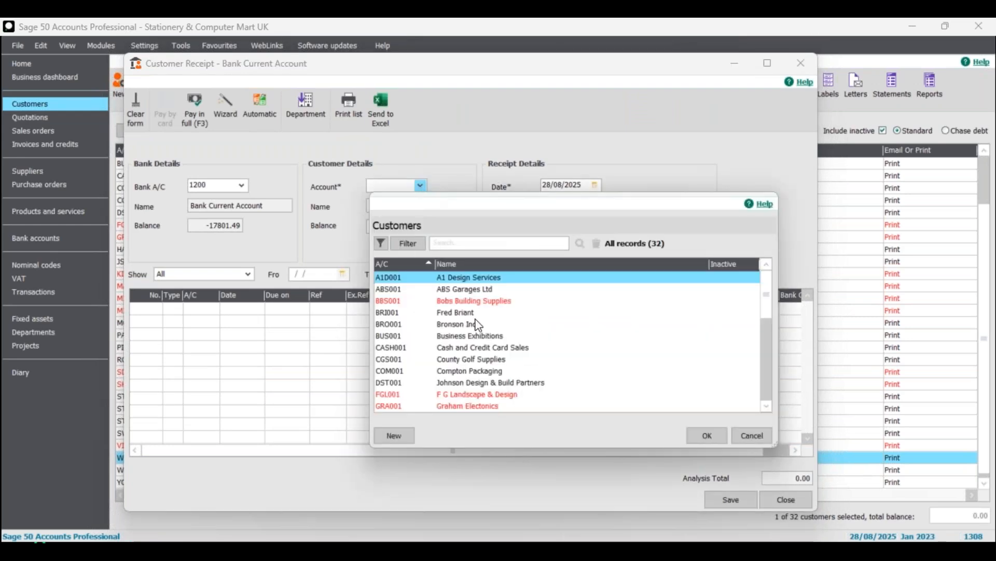
pyautogui.scroll(-10, 476, 317)
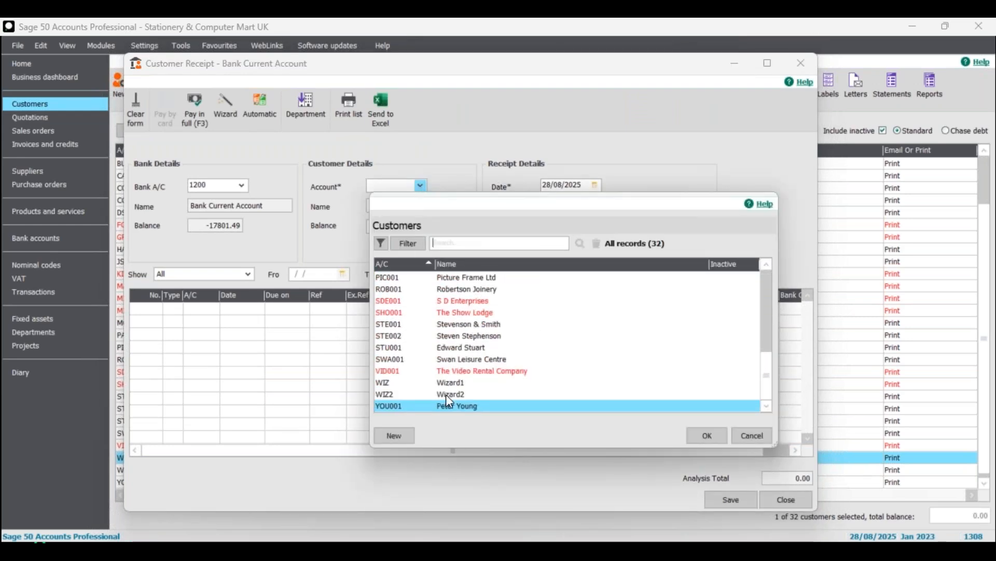
pyautogui.click(454, 383)
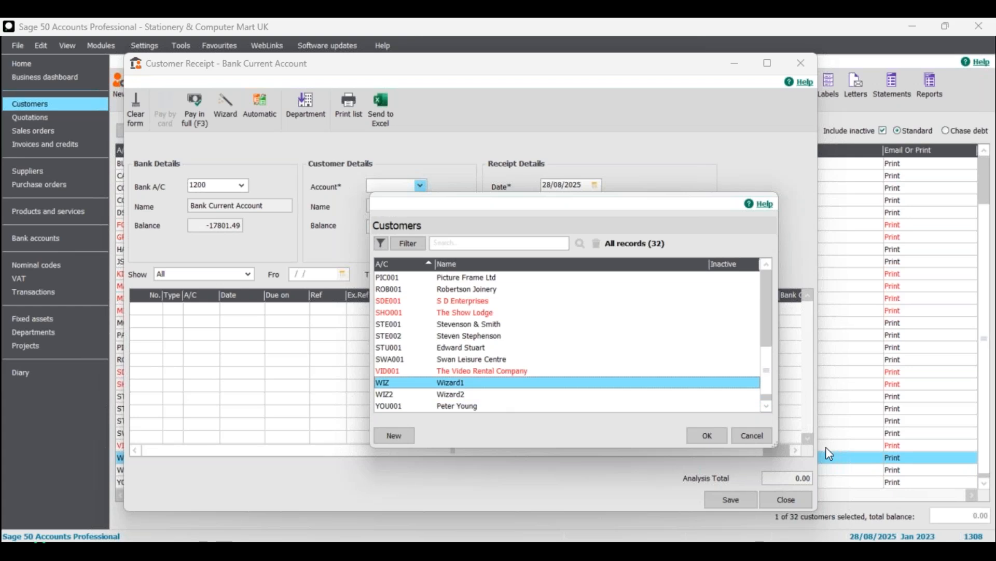
pyautogui.click(707, 435)
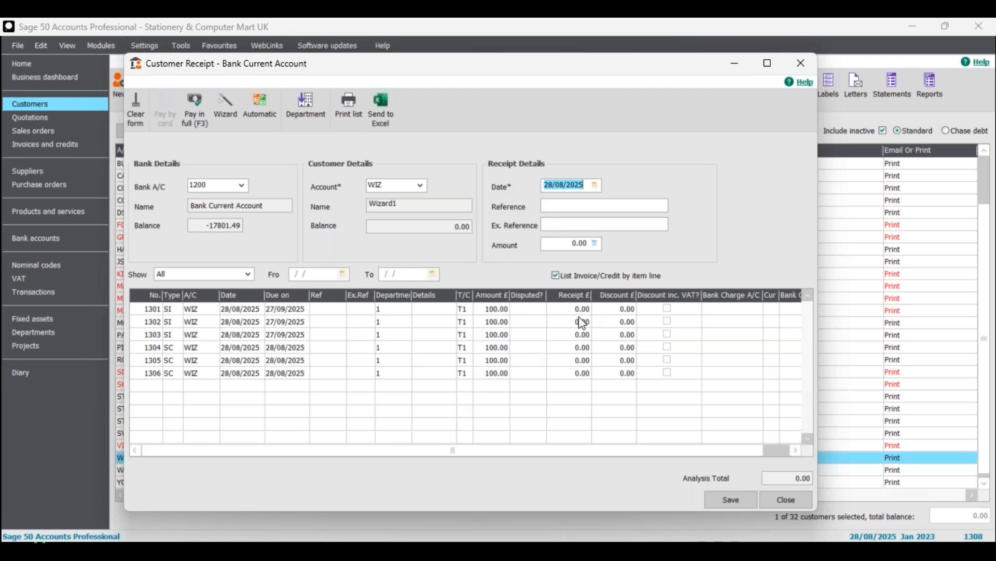
# Pay invoice 1301 in full and allocate credit note 1304 in full against it.
pyautogui.click(567, 244)
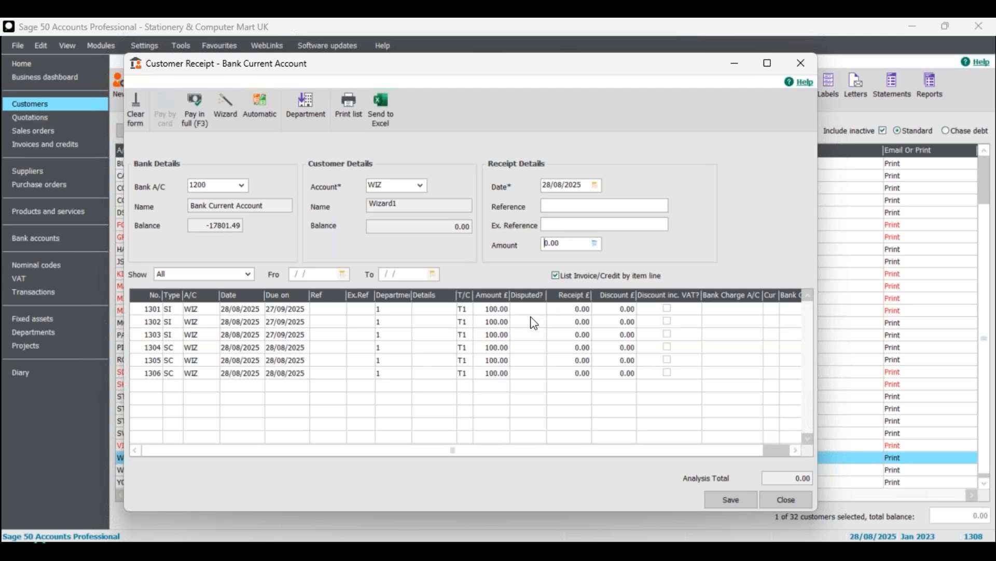
pyautogui.press('Tab')
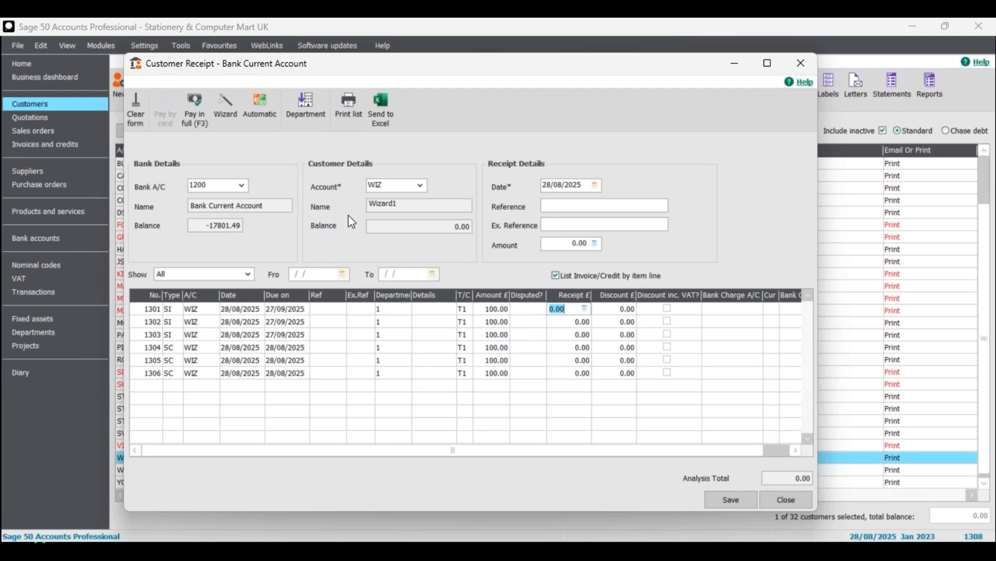
pyautogui.click(203, 110)
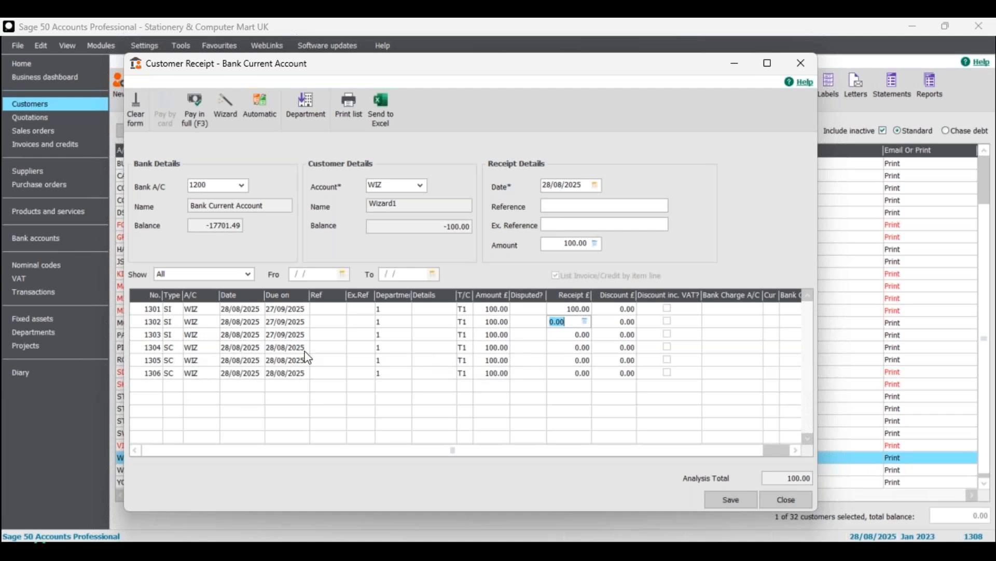
pyautogui.click(578, 349)
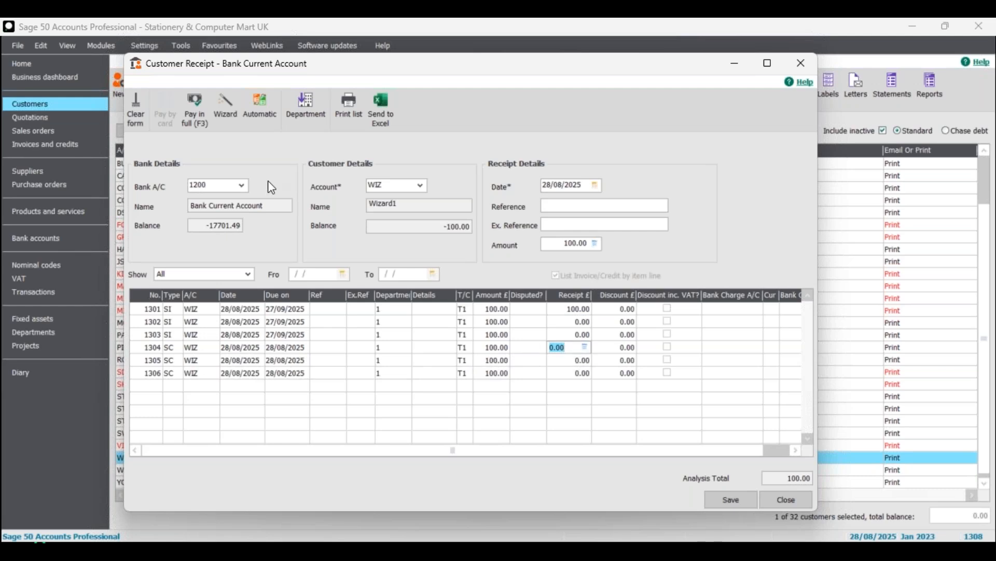
pyautogui.click(196, 107)
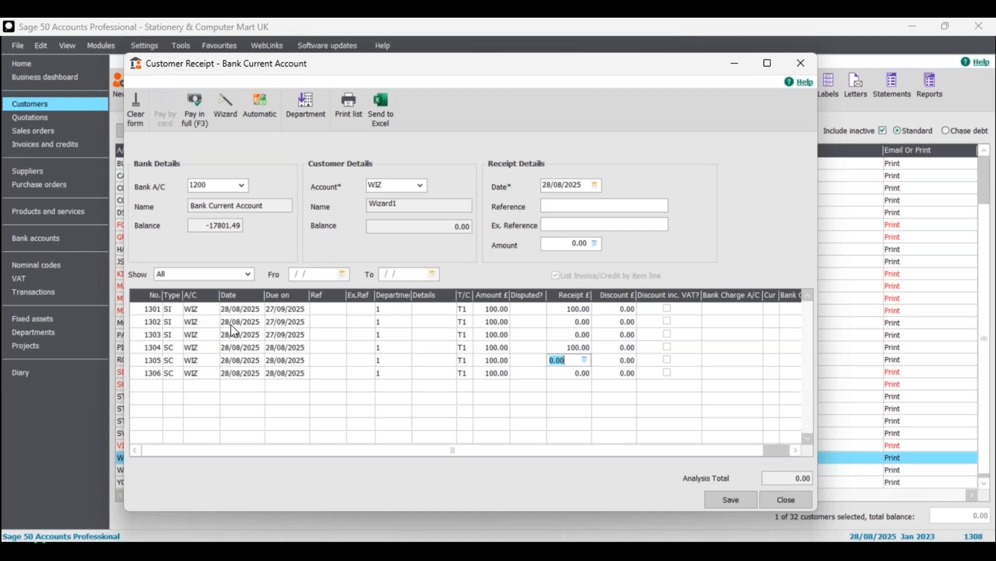
# Pay invoices 1302 and 1303 in full and allocate credit notes 1305 and 1306 in full against them.
pyautogui.click(541, 324)
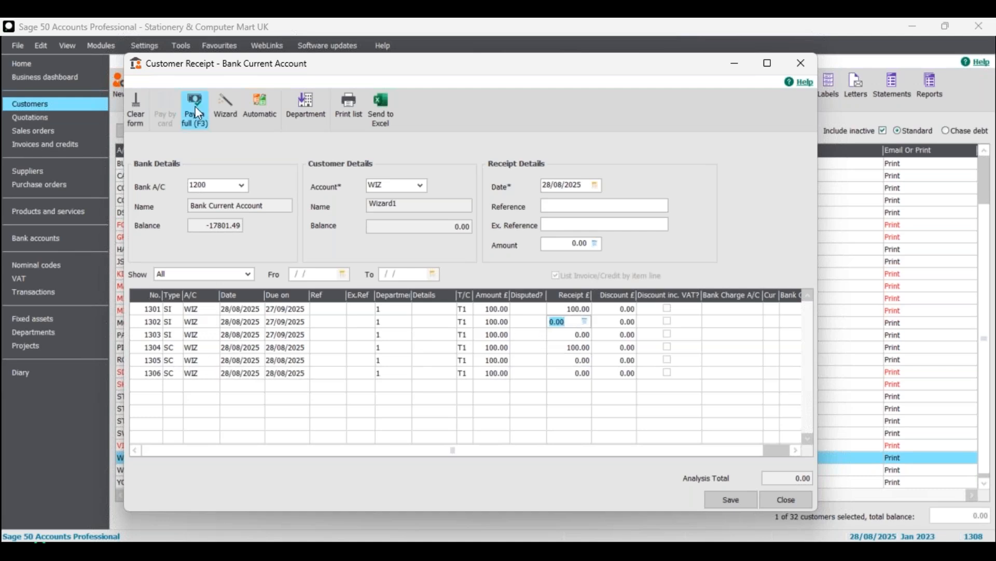
pyautogui.click(198, 111)
pyautogui.click(566, 361)
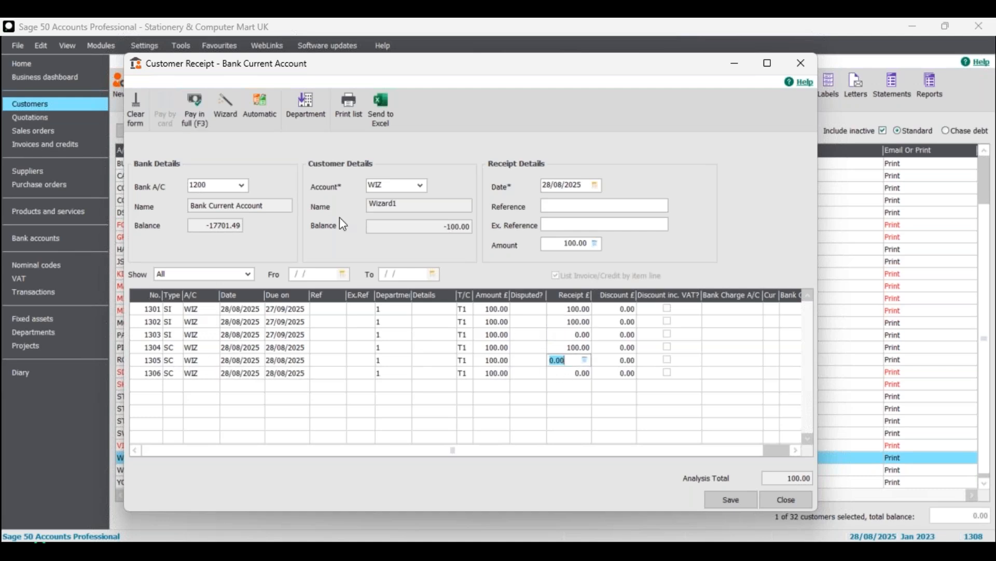
pyautogui.click(198, 110)
pyautogui.click(580, 335)
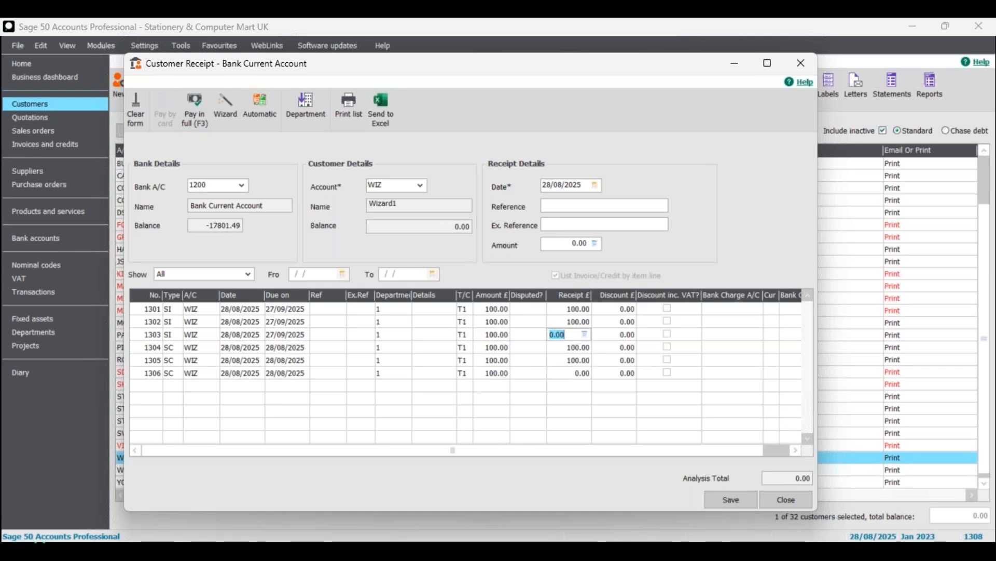
pyautogui.click(203, 98)
pyautogui.click(566, 374)
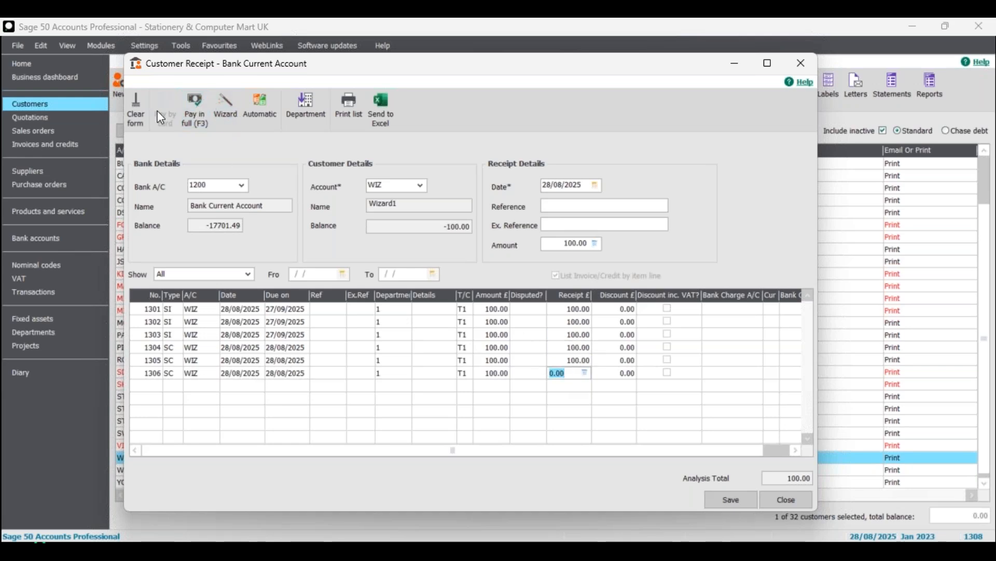
pyautogui.click(194, 106)
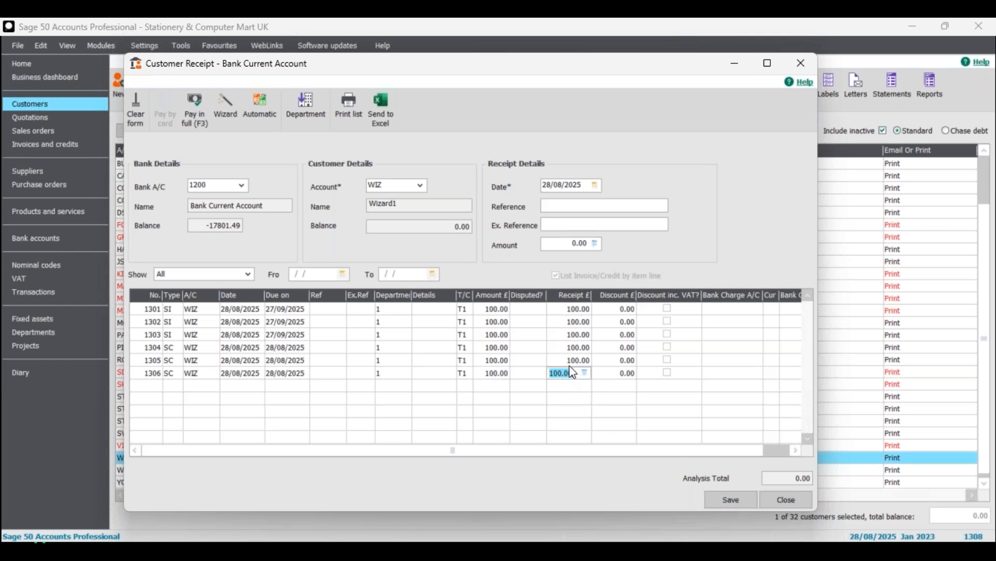
# Discard the manual allocations by clearing the receipt form and reload the Wizard1 customer's transactions.
pyautogui.click(139, 110)
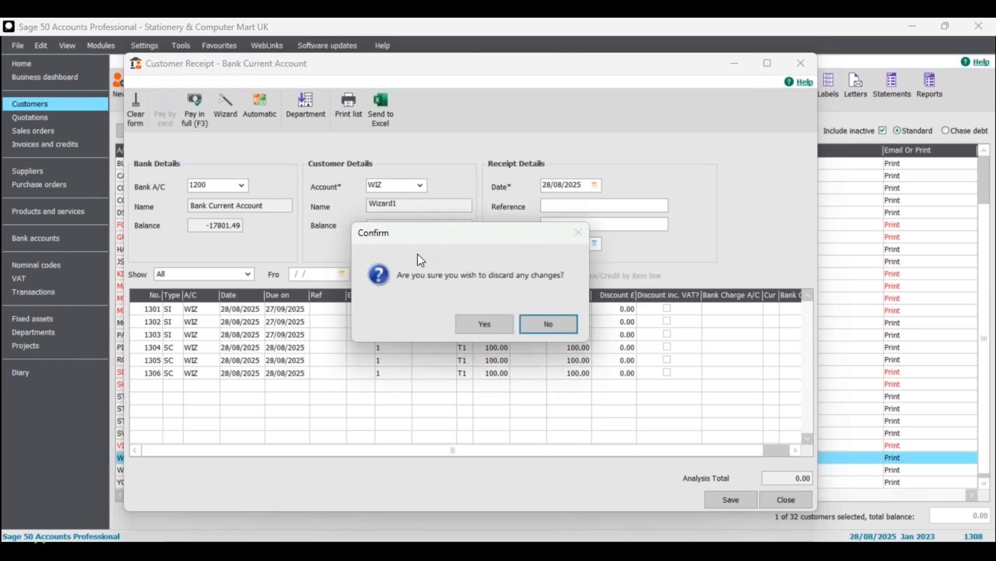
pyautogui.click(482, 324)
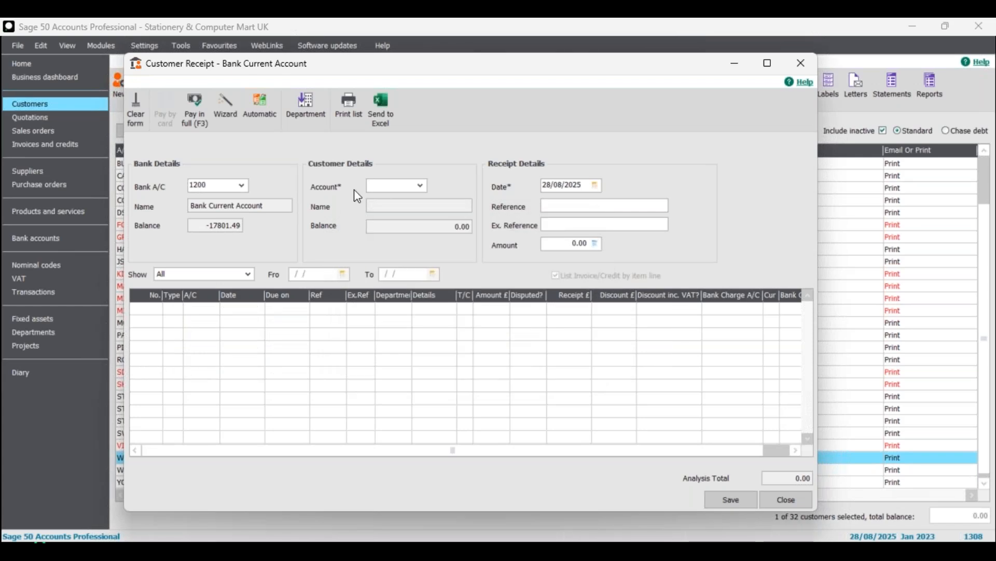
pyautogui.click(421, 186)
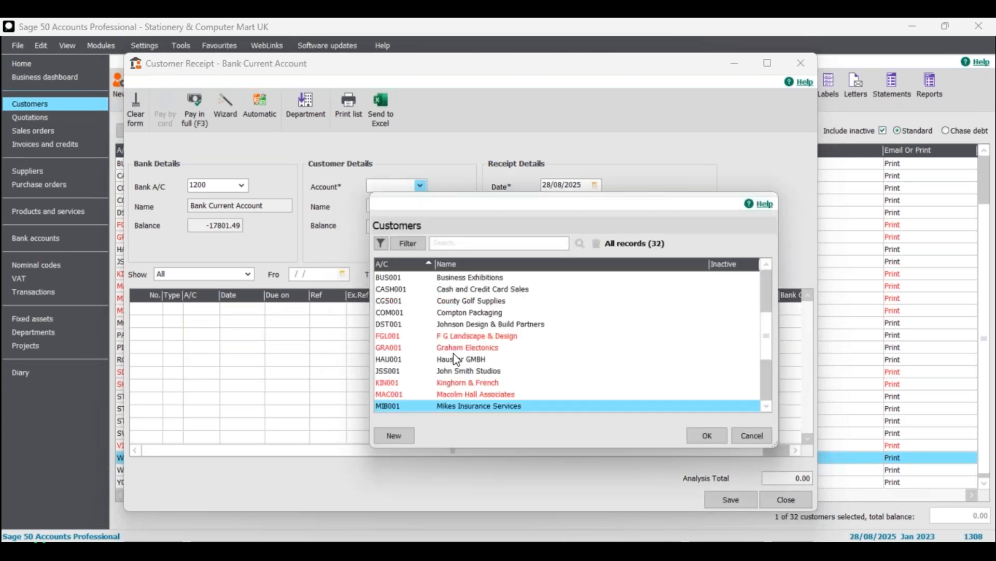
pyautogui.scroll(-5, 456, 359)
pyautogui.click(459, 382)
pyautogui.click(700, 436)
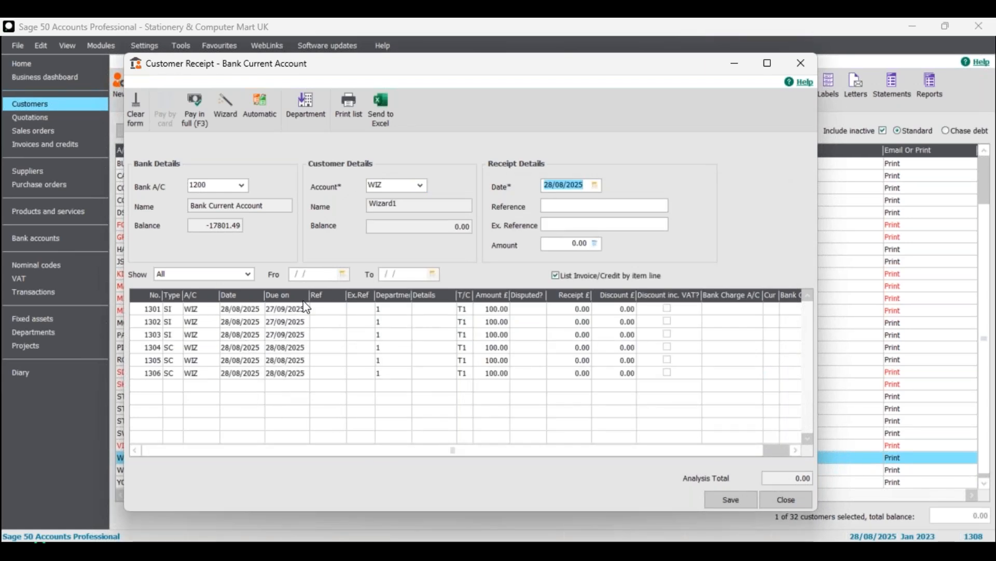
# Try to allocate payments on account to invoices for the WIZ account with the receipt wizard.
pyautogui.click(226, 110)
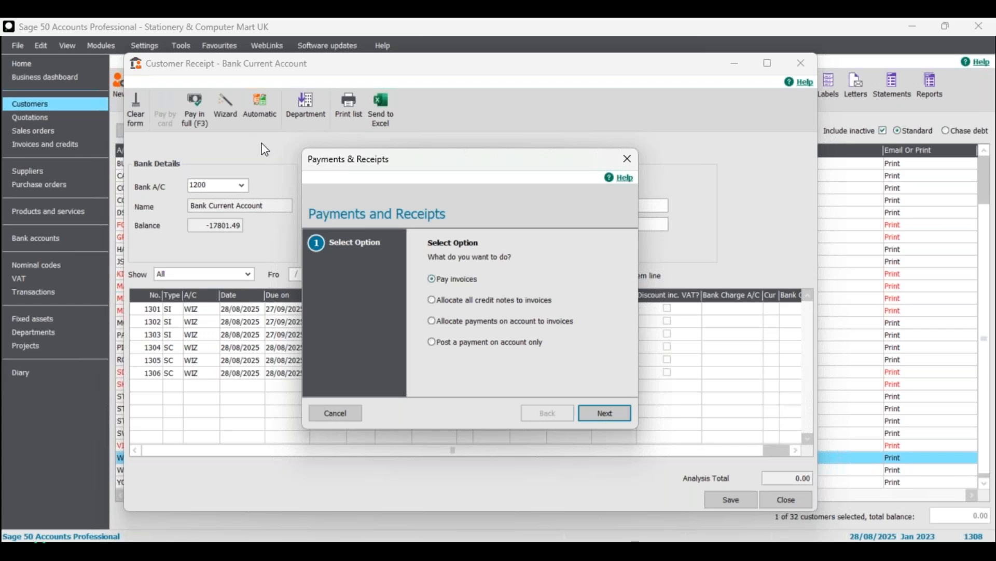
pyautogui.moveTo(508, 168); pyautogui.dragTo(593, 145)
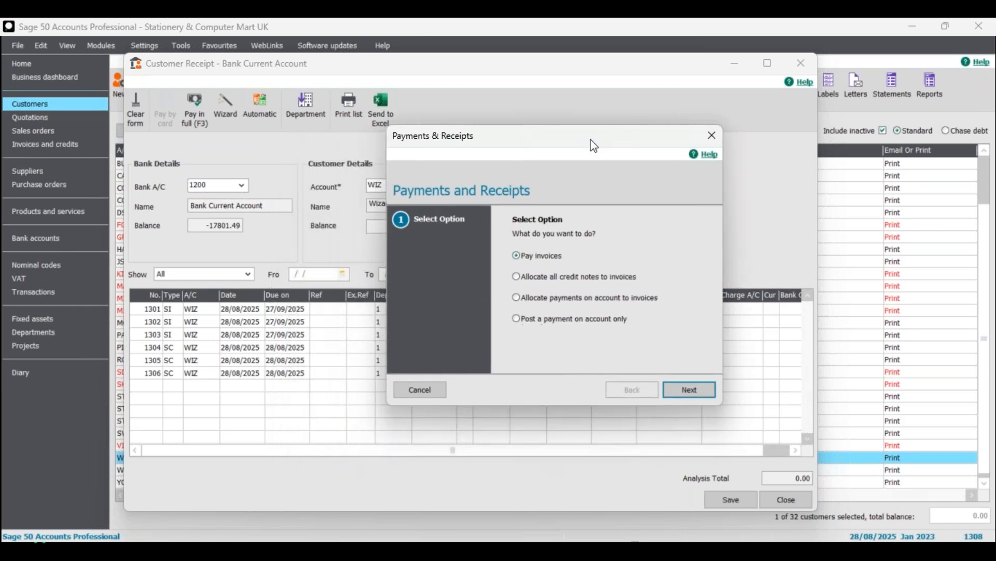
pyautogui.click(580, 301)
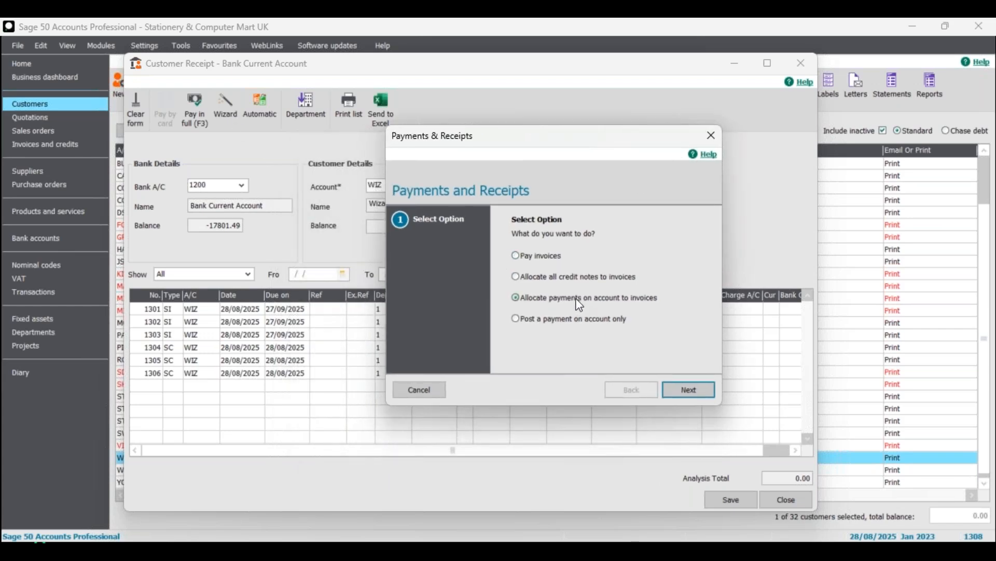
pyautogui.click(684, 391)
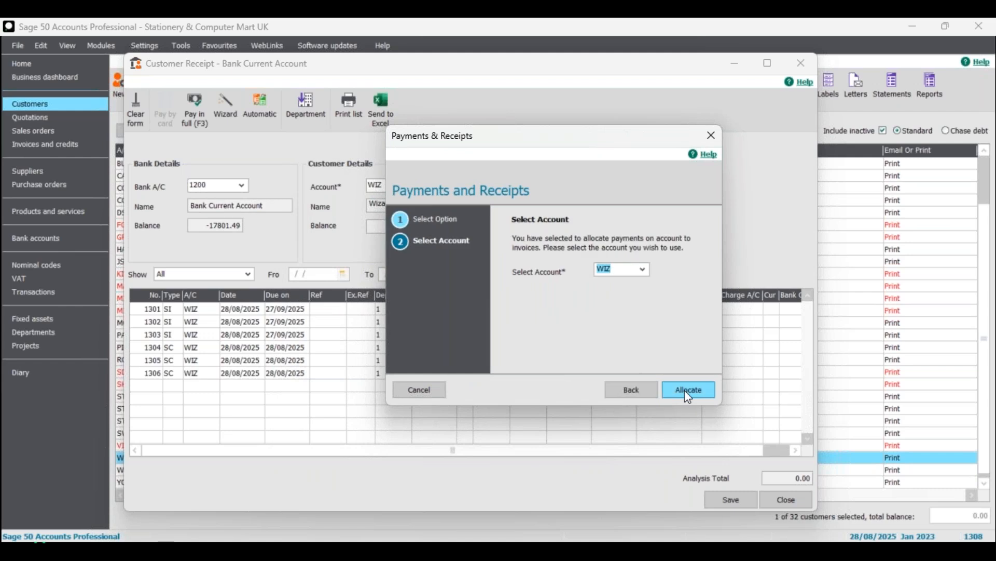
pyautogui.click(685, 388)
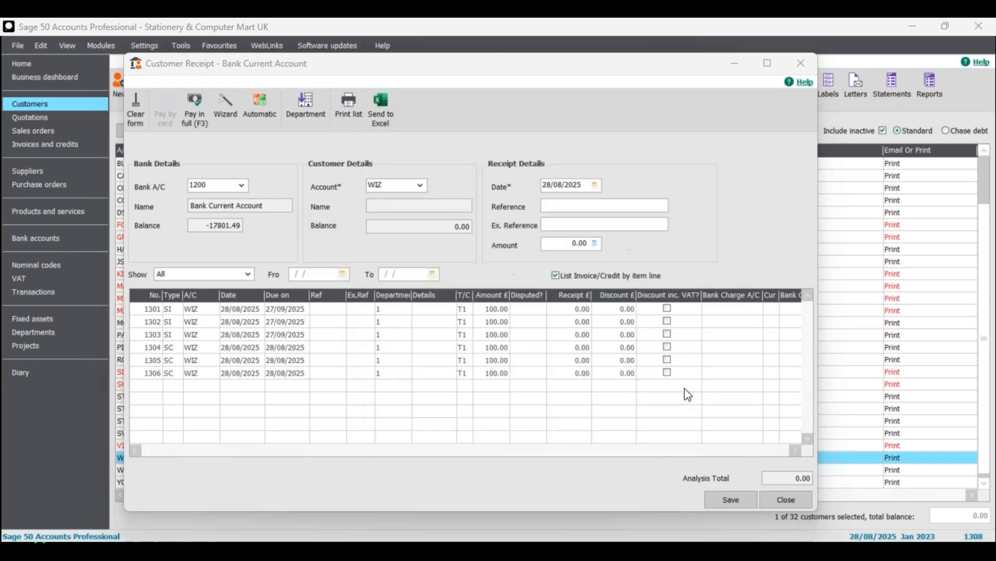
# Allocate all credit notes to invoices for the WIZ account with the receipt wizard.
pyautogui.click(225, 106)
pyautogui.click(465, 301)
pyautogui.click(605, 412)
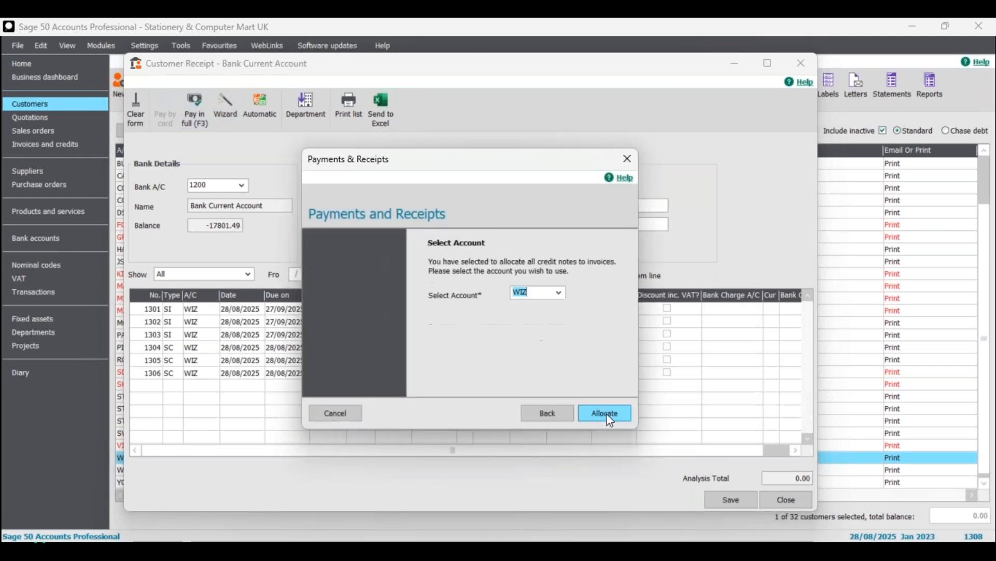
pyautogui.click(608, 413)
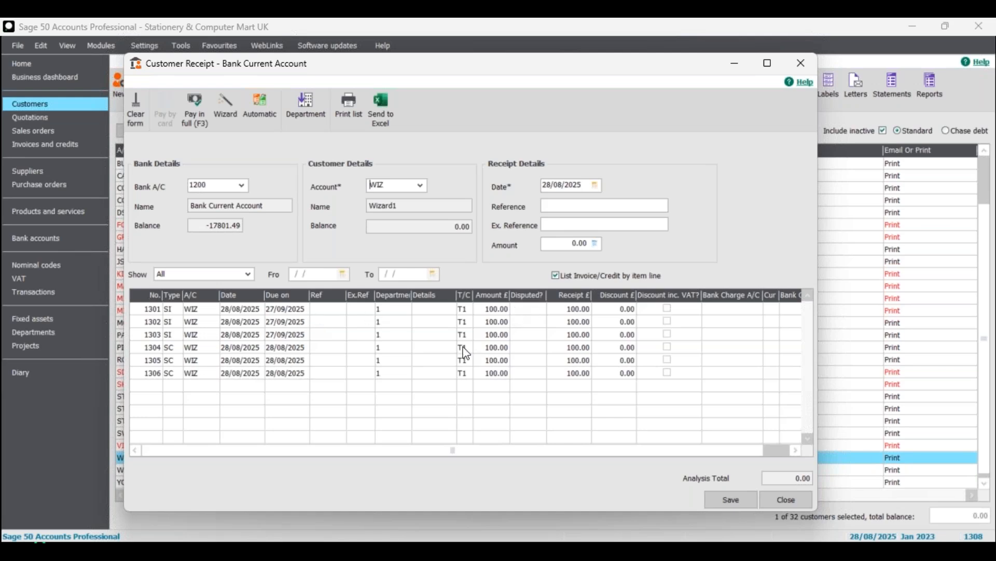
# Discard the wizard's allocations by clearing the receipt form and reload the Wizard1 customer's transactions.
pyautogui.click(136, 111)
pyautogui.click(467, 322)
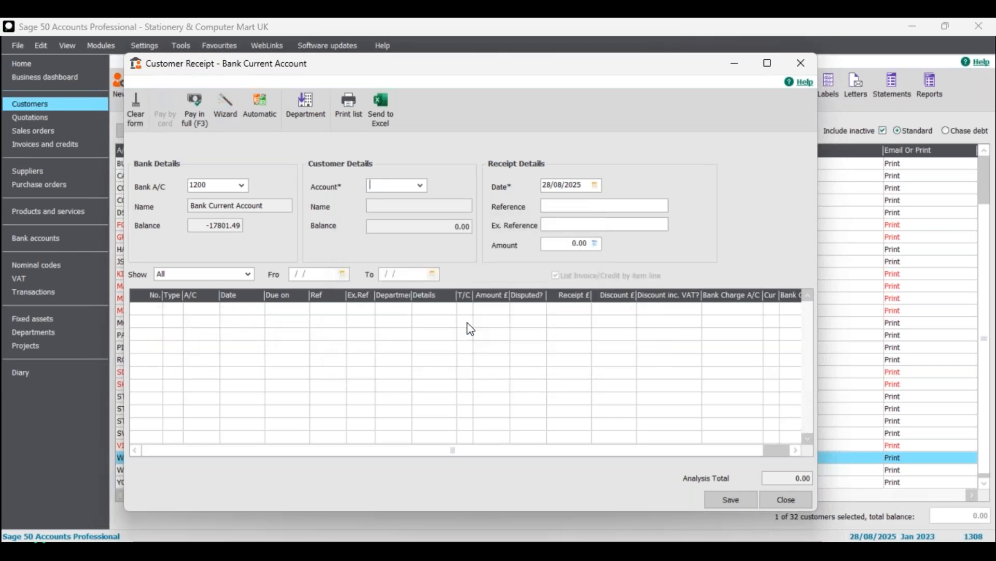
pyautogui.click(421, 186)
pyautogui.scroll(-6, 441, 345)
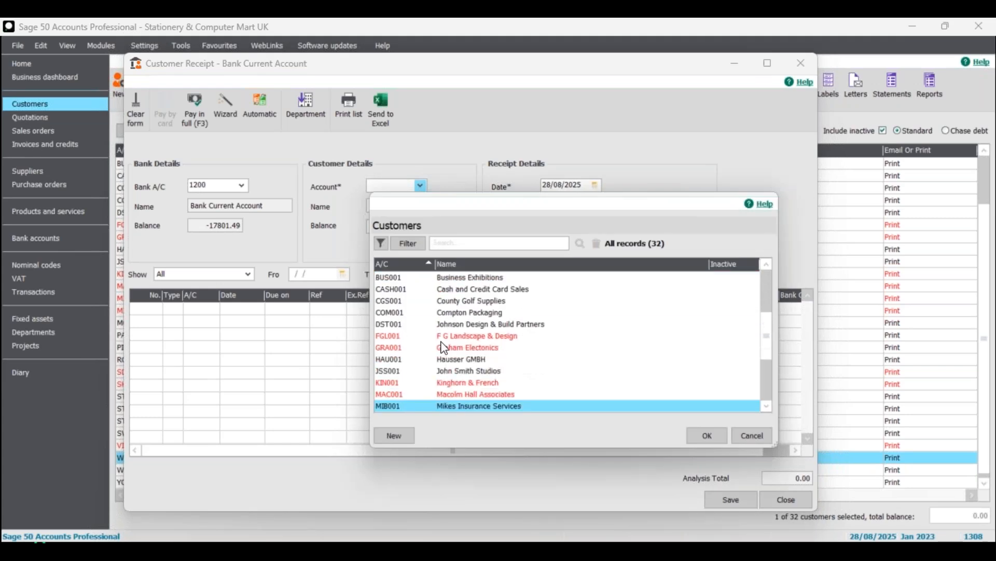
pyautogui.scroll(-1, 444, 348)
pyautogui.click(456, 382)
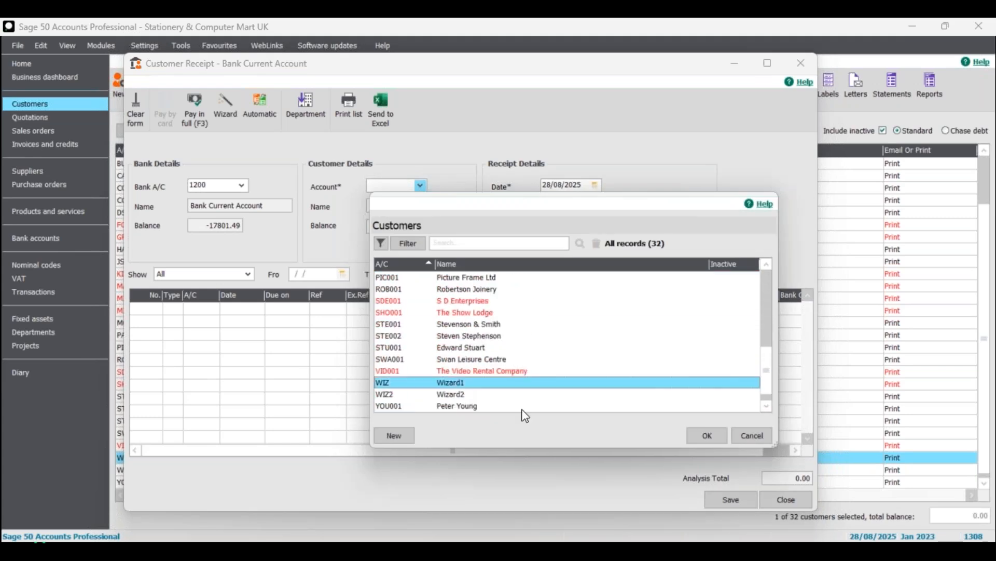
pyautogui.click(716, 440)
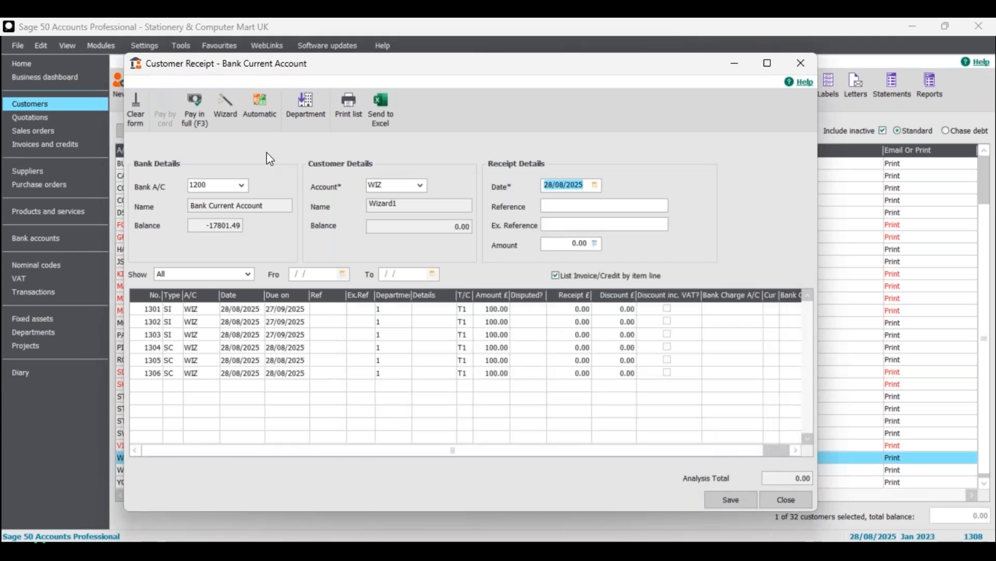
# Use the wizard to allocate all of the WIZ account's credit notes to invoices and save, accepting the date outside the current financial year.
pyautogui.click(228, 104)
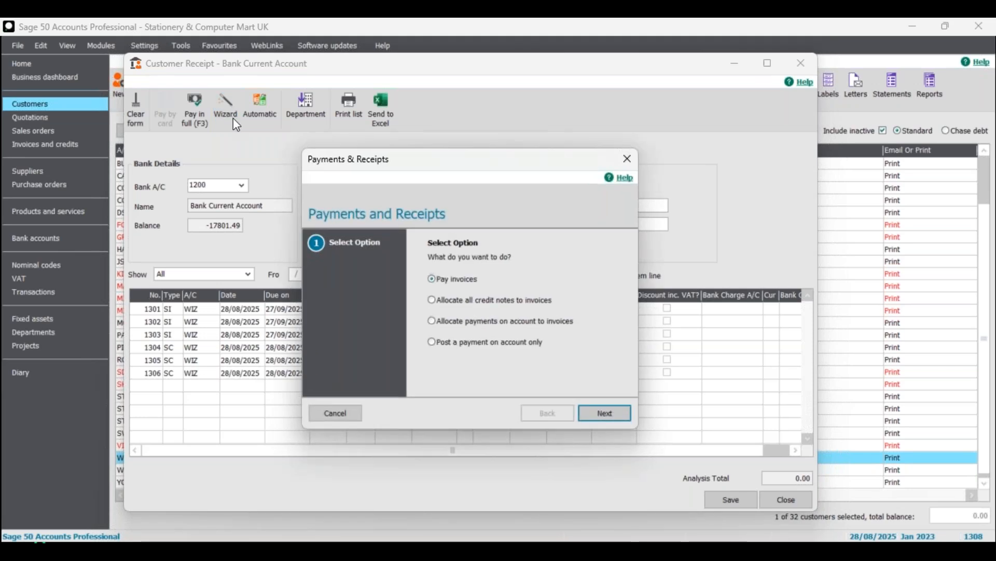
pyautogui.click(477, 304)
pyautogui.click(603, 411)
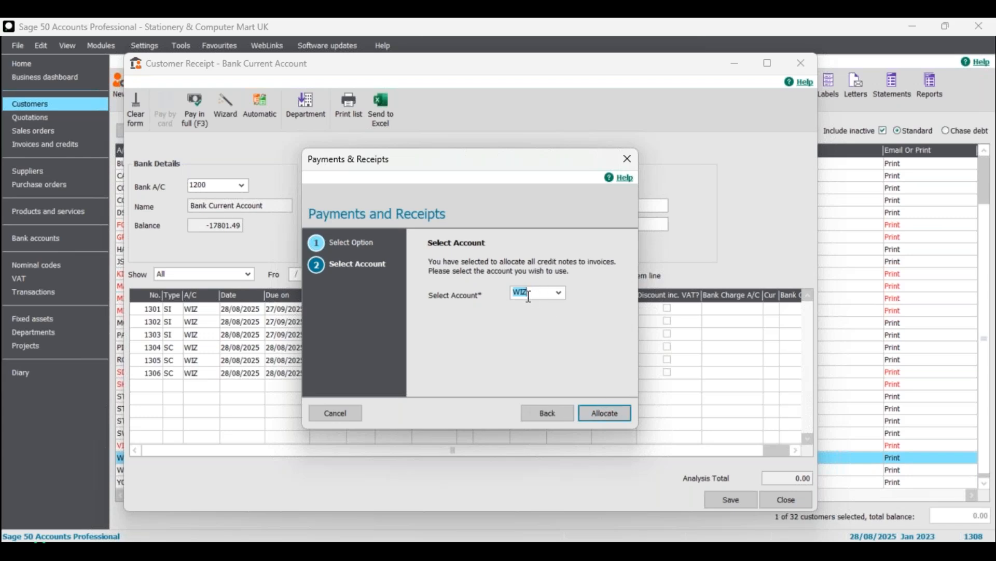
pyautogui.click(606, 413)
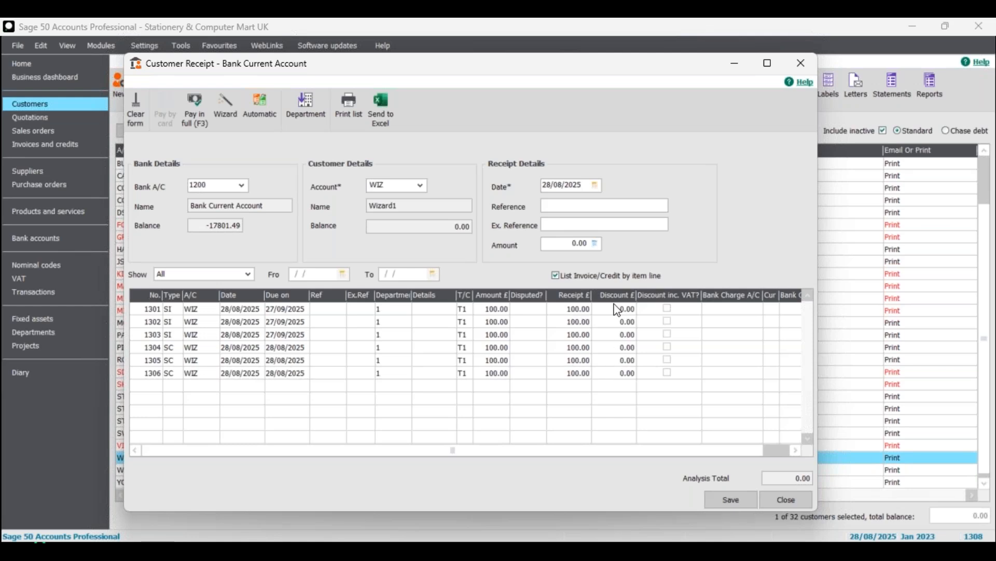
pyautogui.click(730, 499)
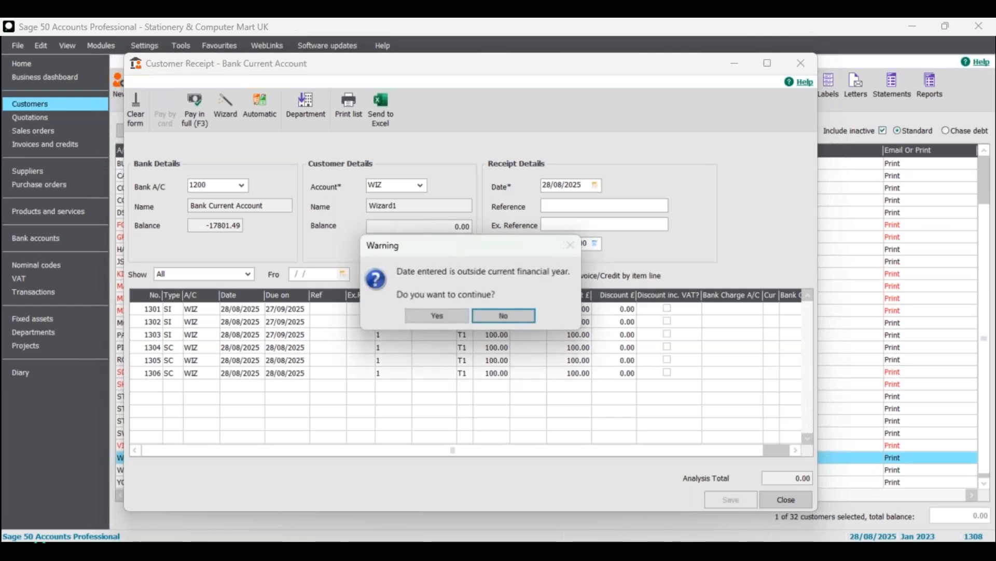
pyautogui.click(433, 316)
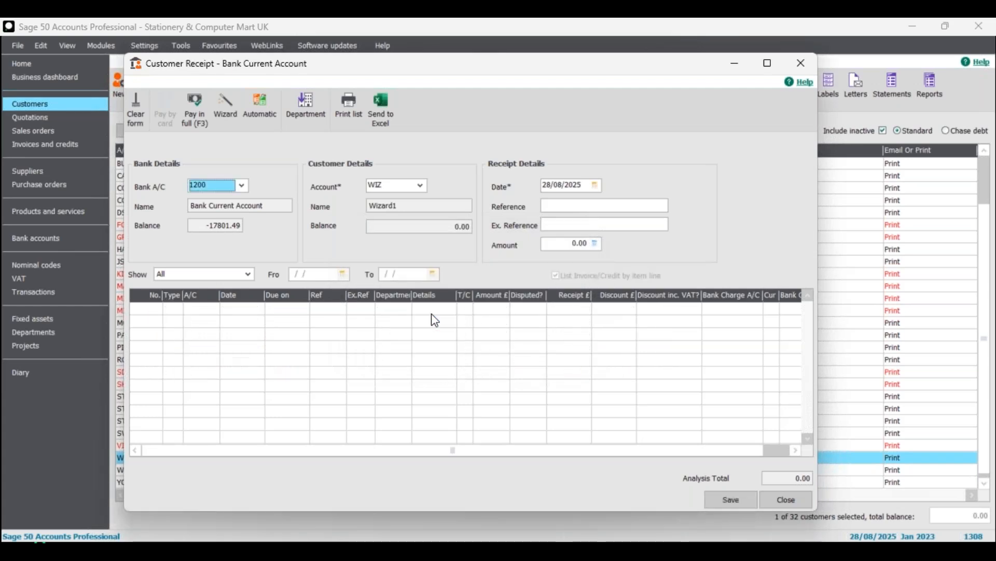
# Check the Wizard1 customer for outstanding items in the receipt form and close the form.
pyautogui.click(422, 186)
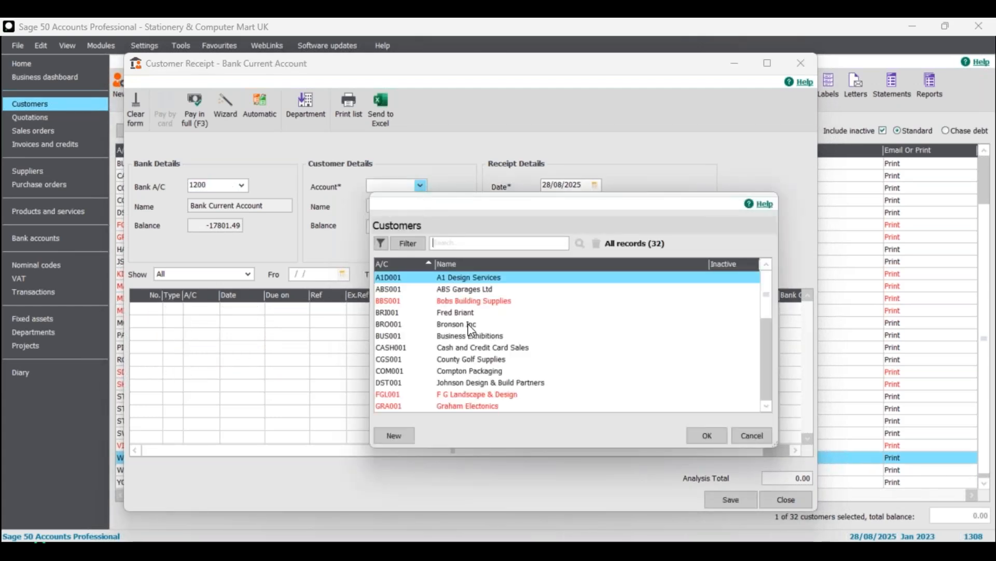
pyautogui.press('End')
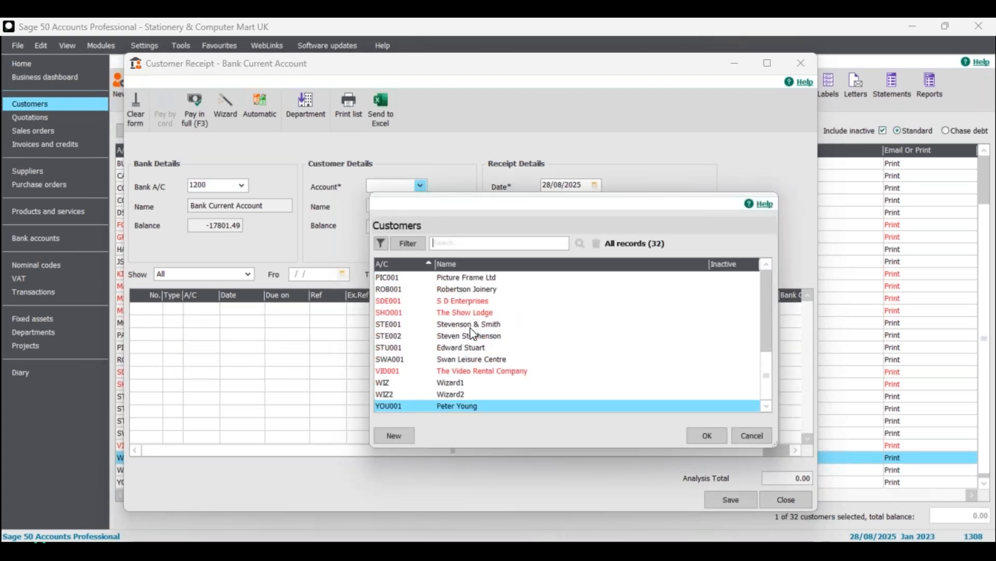
pyautogui.click(463, 382)
pyautogui.click(706, 436)
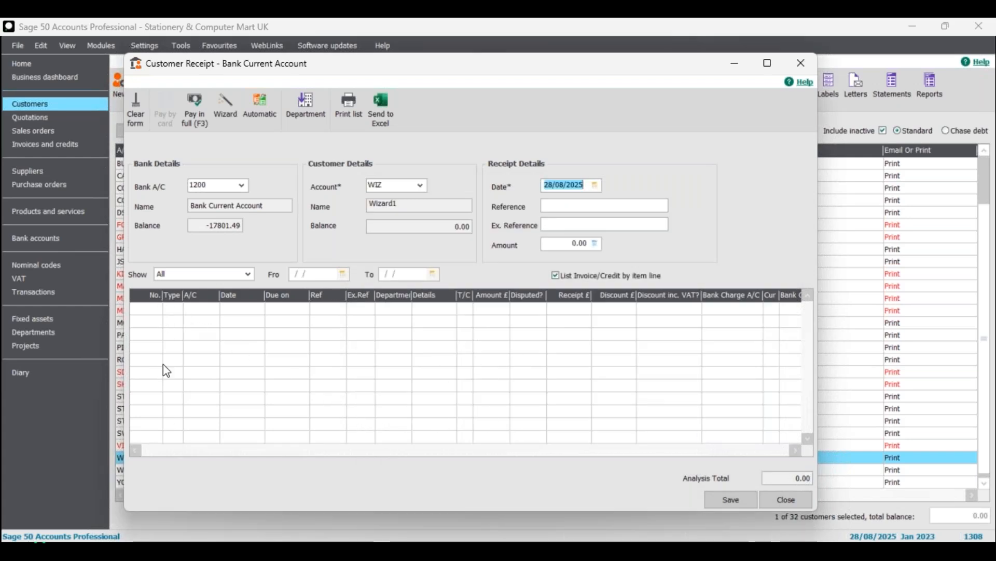
pyautogui.click(780, 503)
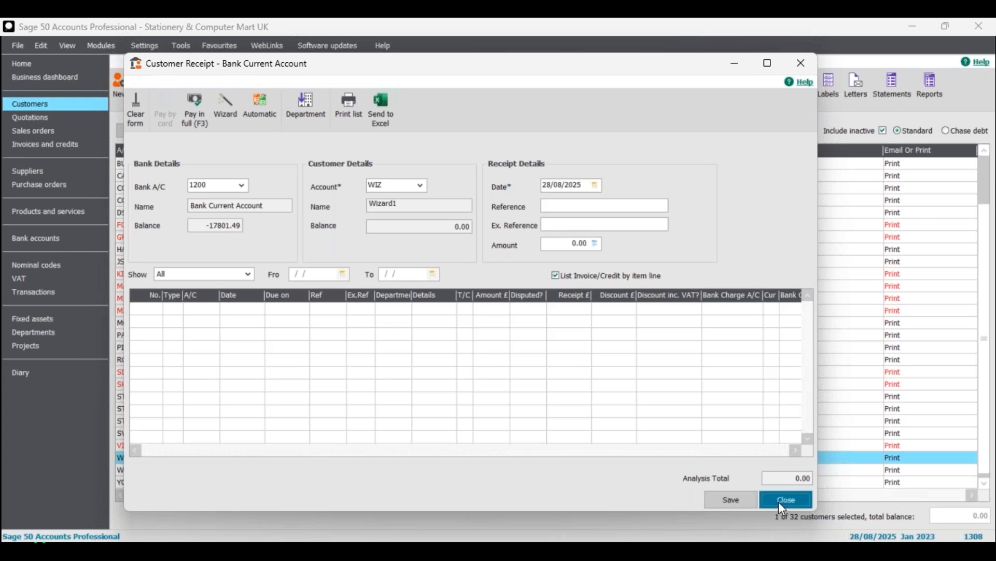
pyautogui.click(478, 324)
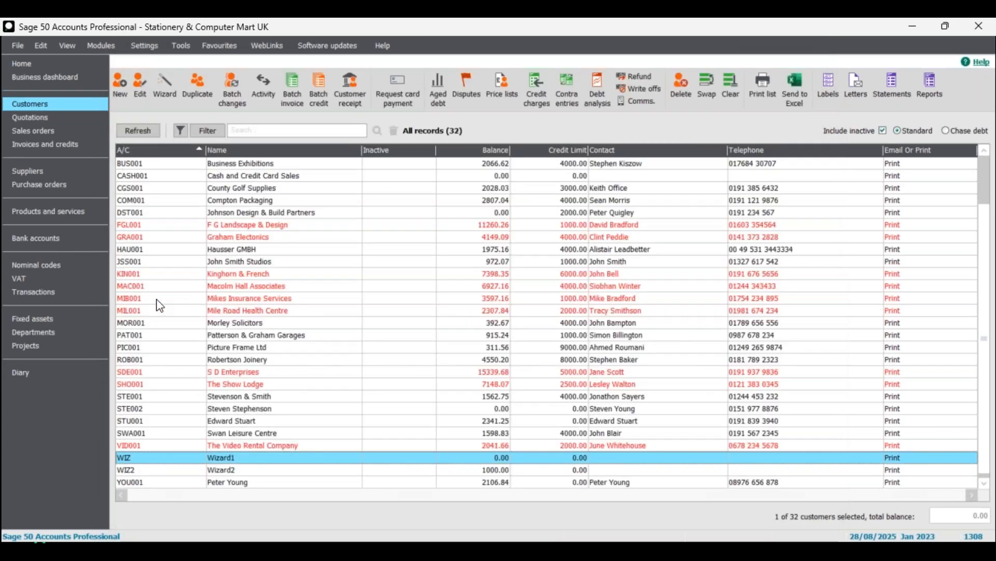
# Examine the types, paid status and amounts paid of transactions 1301 to 1307 in the transactions list.
pyautogui.click(65, 292)
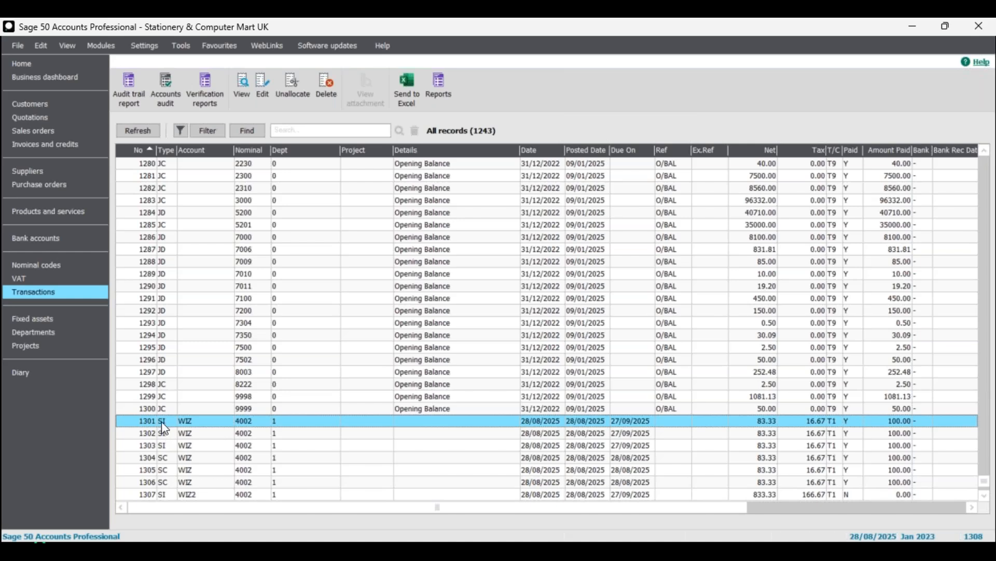
pyautogui.click(167, 458)
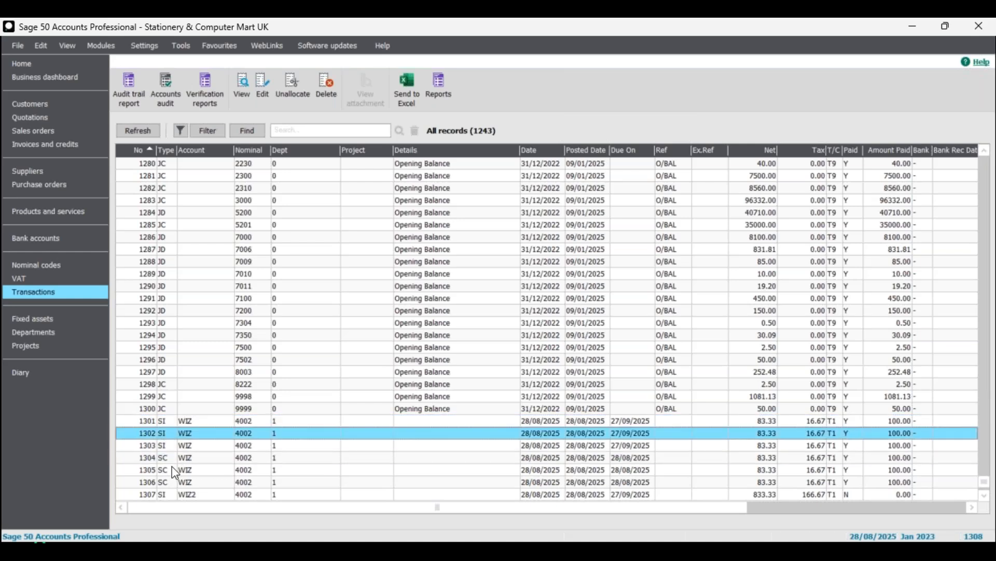
pyautogui.click(169, 470)
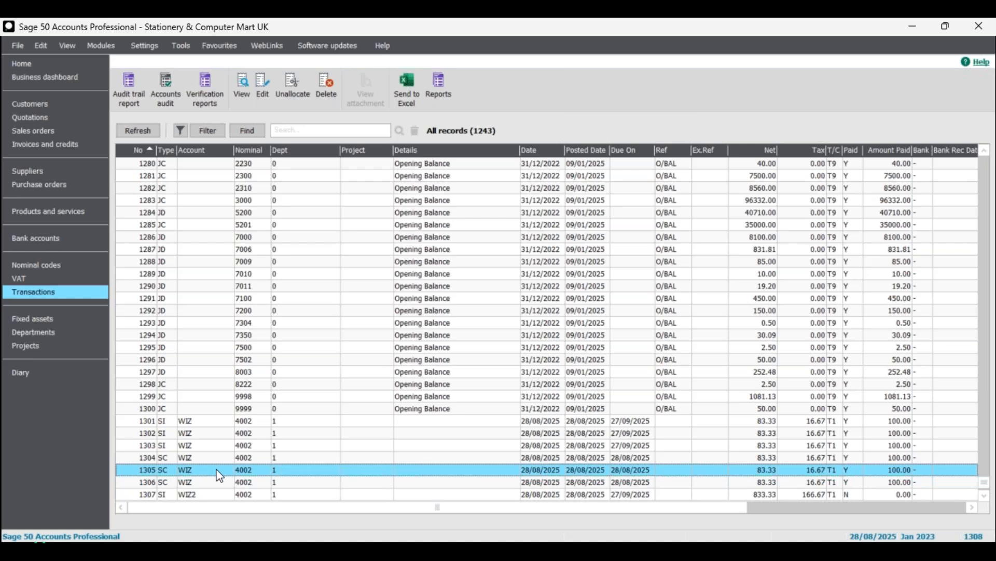
pyautogui.click(182, 458)
pyautogui.click(180, 446)
pyautogui.click(178, 433)
pyautogui.click(176, 420)
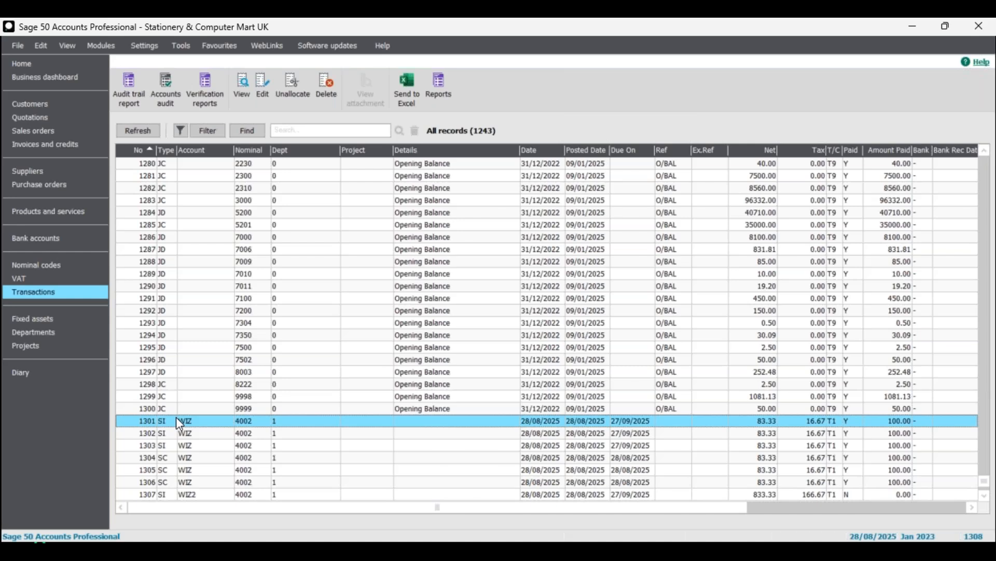
pyautogui.click(251, 493)
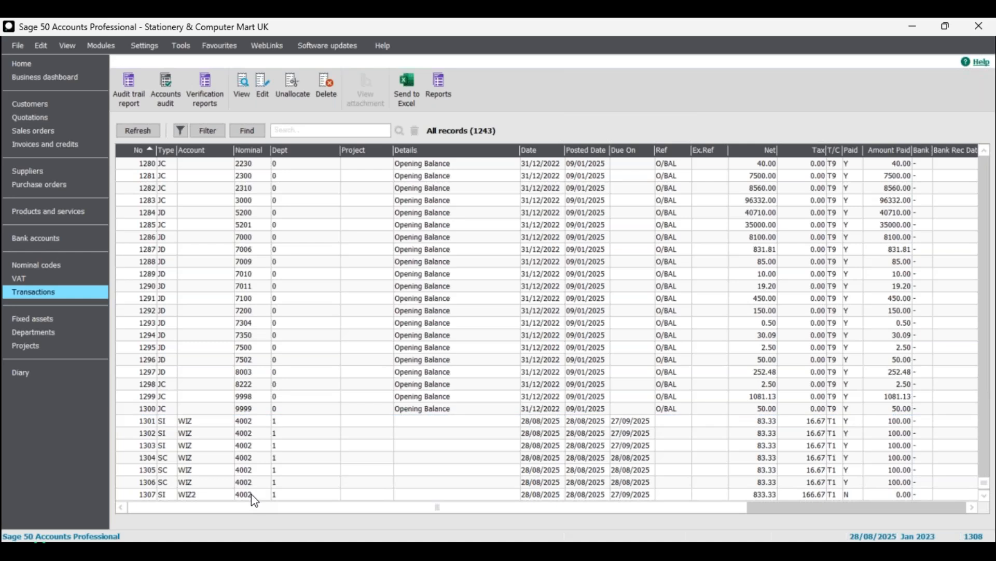
pyautogui.click(216, 421)
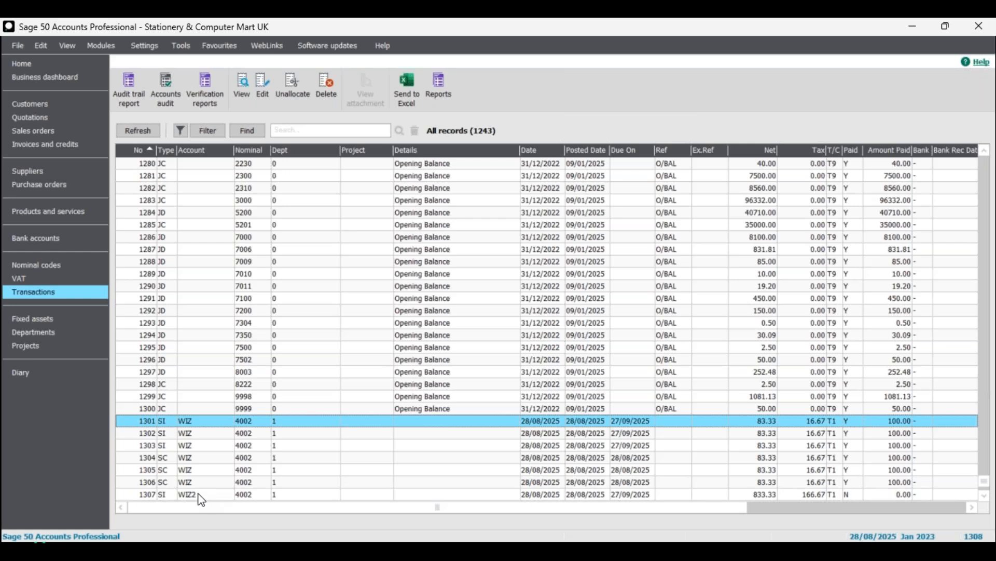
pyautogui.click(214, 494)
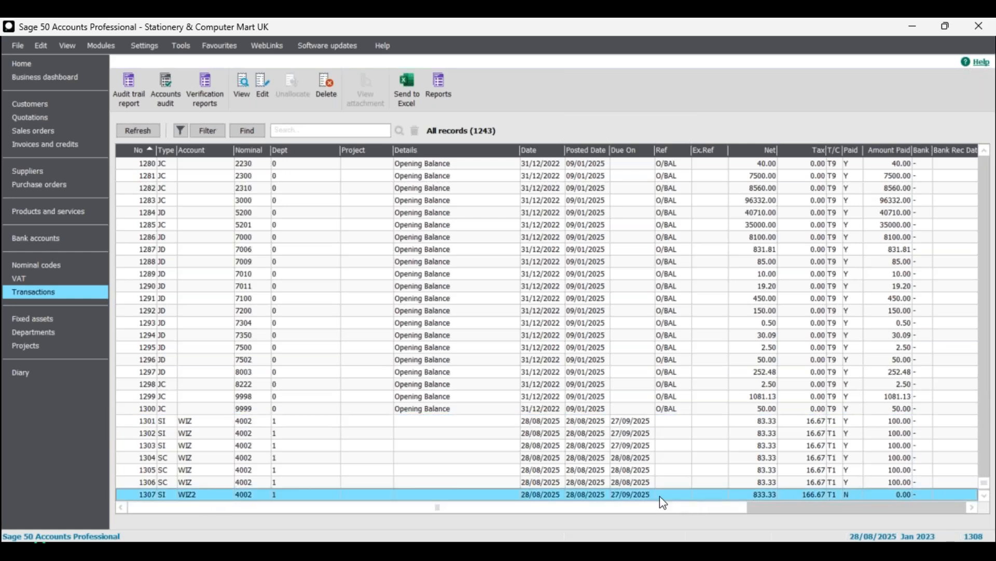
# Start a customer receipt in the Bank Current Account for the Wizard2 customer.
pyautogui.click(33, 104)
pyautogui.click(242, 471)
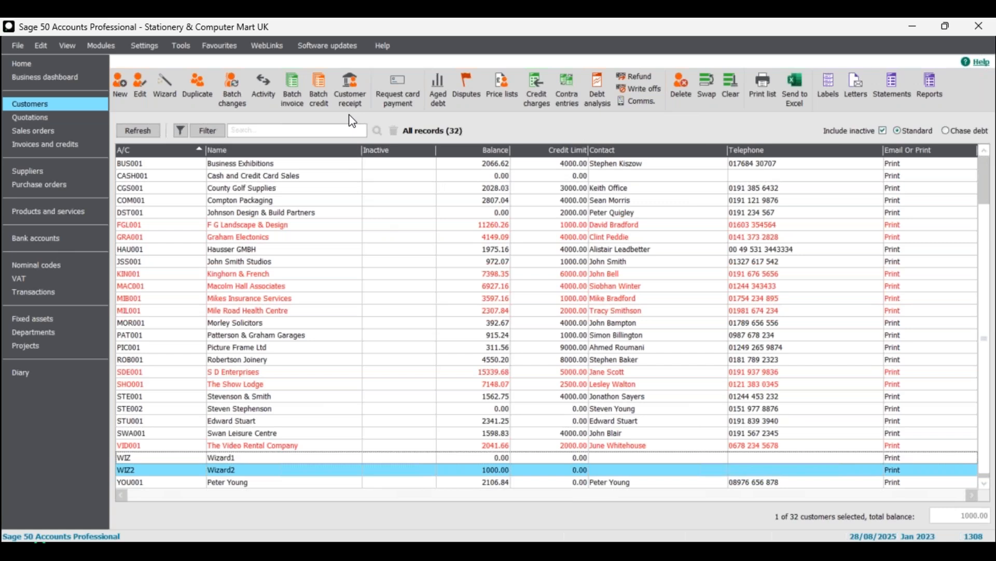
pyautogui.click(349, 87)
pyautogui.click(420, 185)
pyautogui.scroll(-7, 467, 340)
pyautogui.click(465, 394)
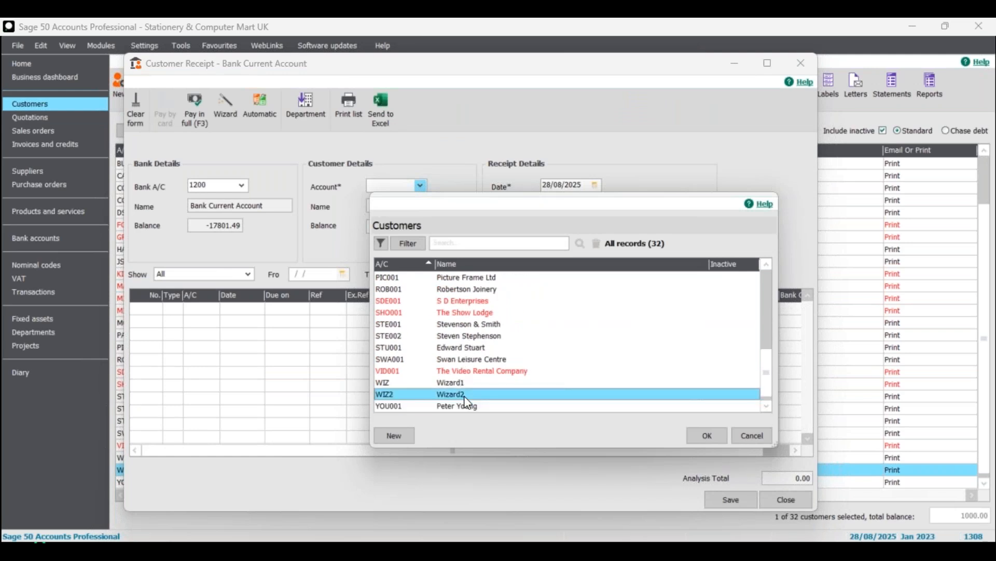
pyautogui.click(705, 441)
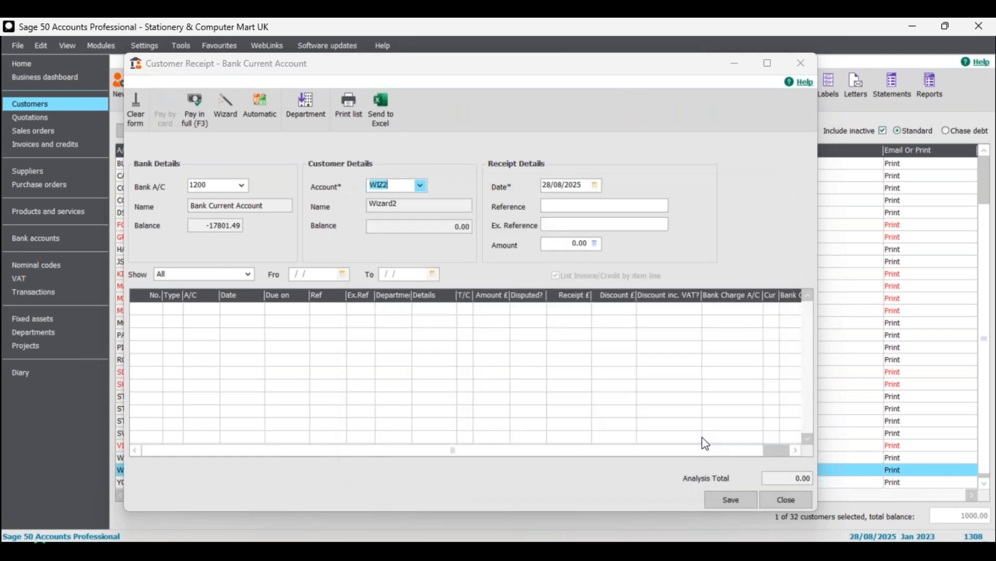
# Enter a receipt amount of 100.00 without allocating it, try to save, and decline posting it as a payment on account.
pyautogui.click(569, 245)
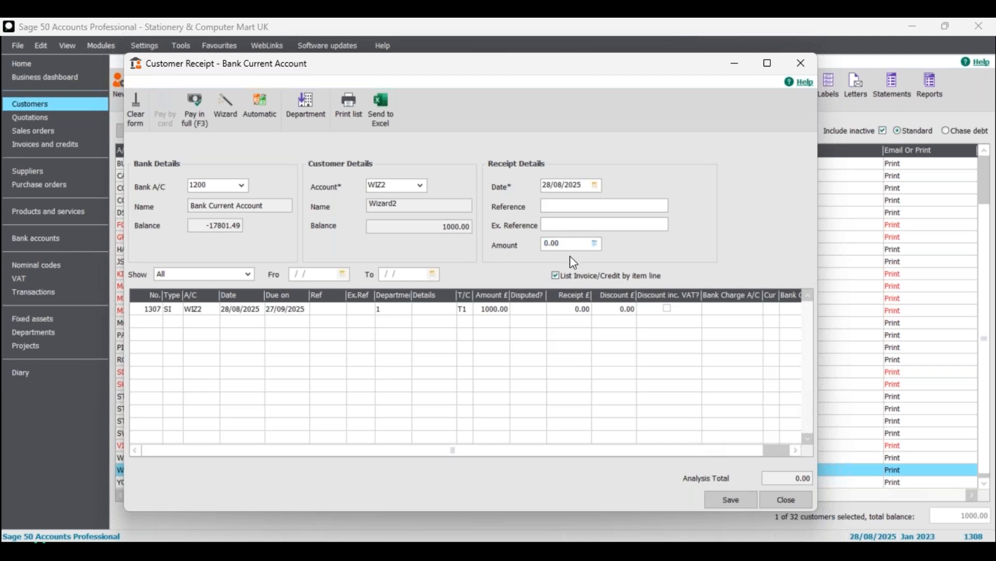
pyautogui.write('10')
pyautogui.click(574, 243)
pyautogui.click(729, 501)
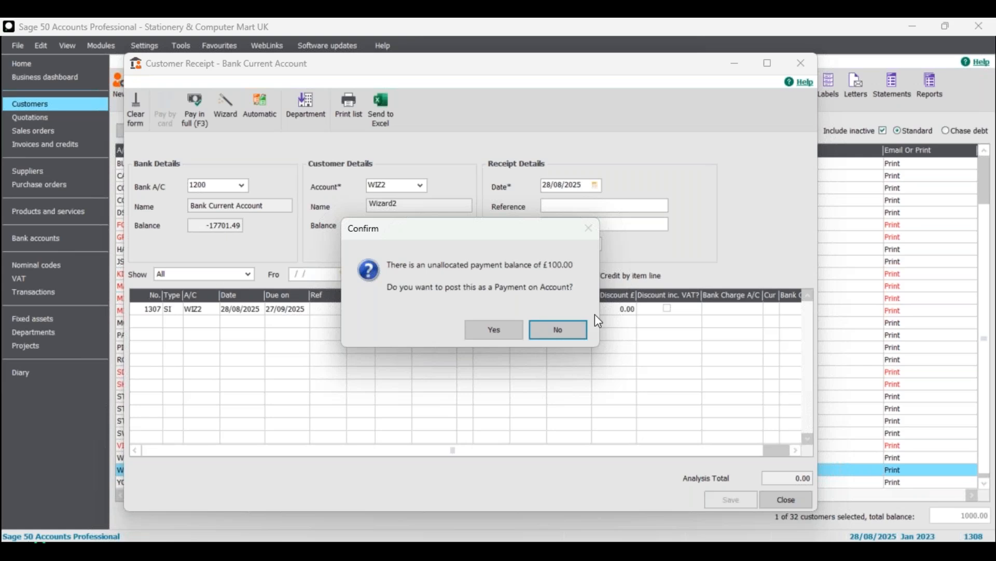
pyautogui.click(579, 338)
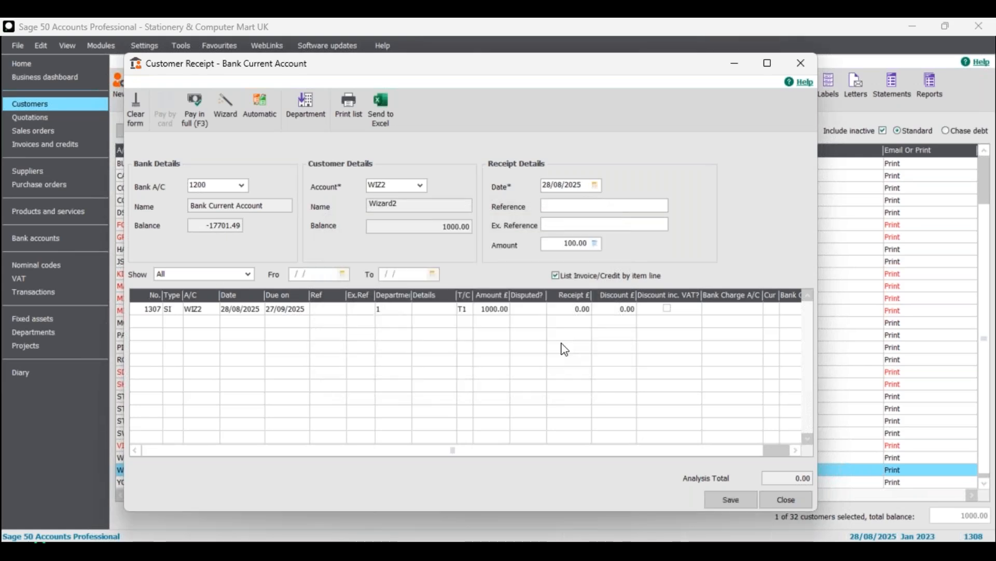
# Clear the receipt amount, allocate 100.00 to invoice 1307 instead, save with the date outside the financial year accepted, and close the form.
pyautogui.click(546, 244)
pyautogui.write('0.00')
pyautogui.click(573, 226)
pyautogui.click(571, 310)
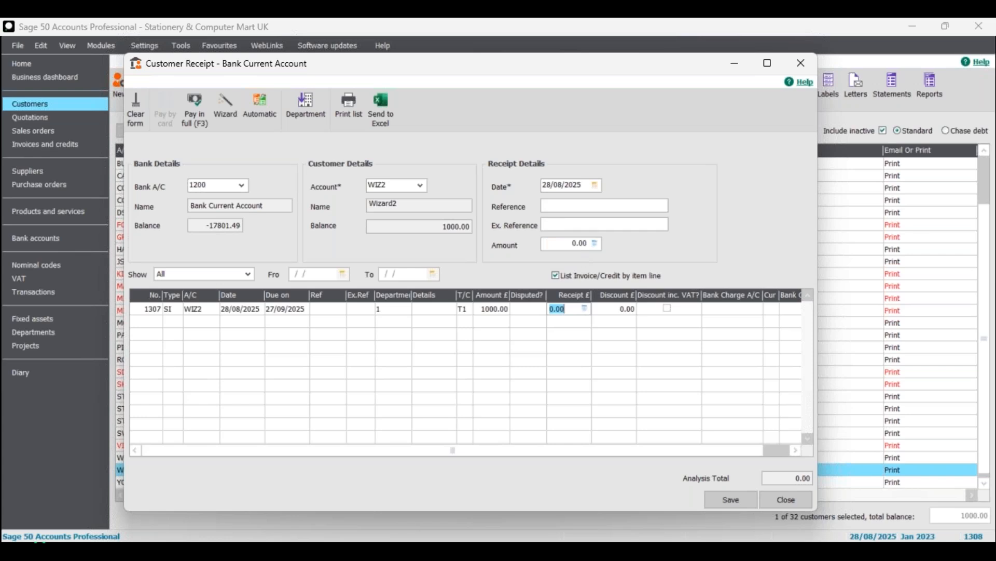
pyautogui.write('100')
pyautogui.click(729, 499)
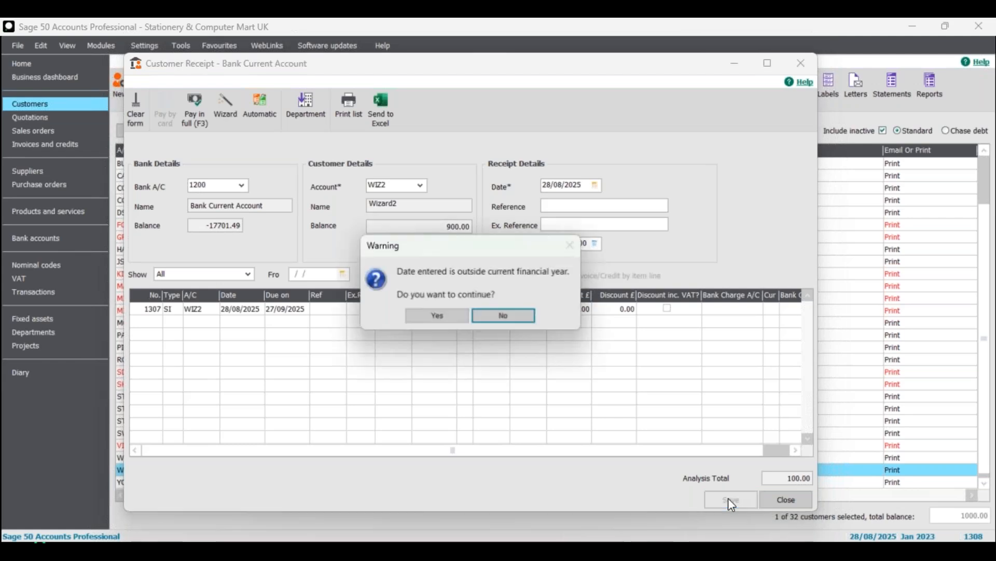
pyautogui.click(437, 317)
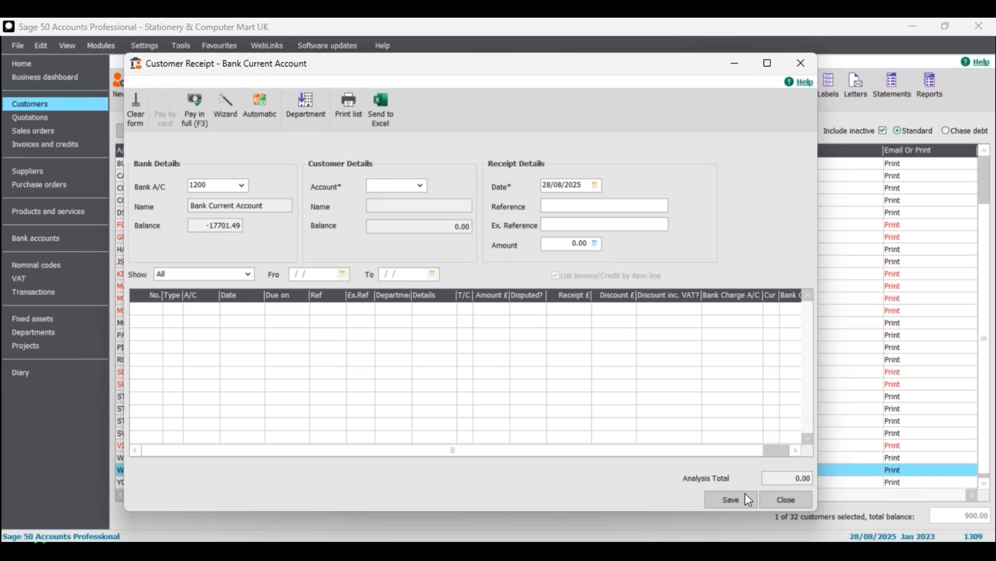
pyautogui.click(786, 499)
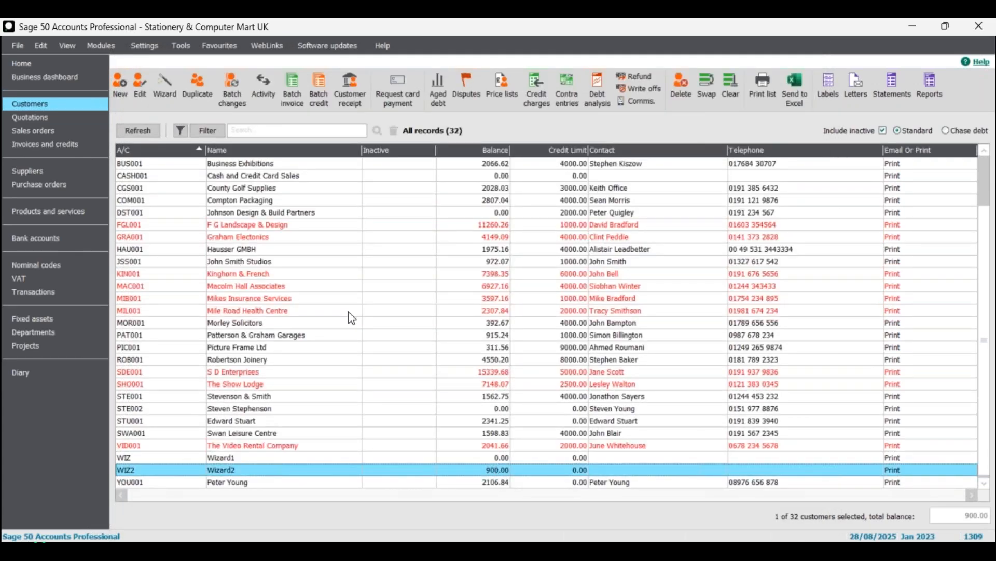
# Examine how the 100.00 sales receipt is allocated to invoice 1307 in Wizard2's activity, and close the activity window.
pyautogui.click(262, 85)
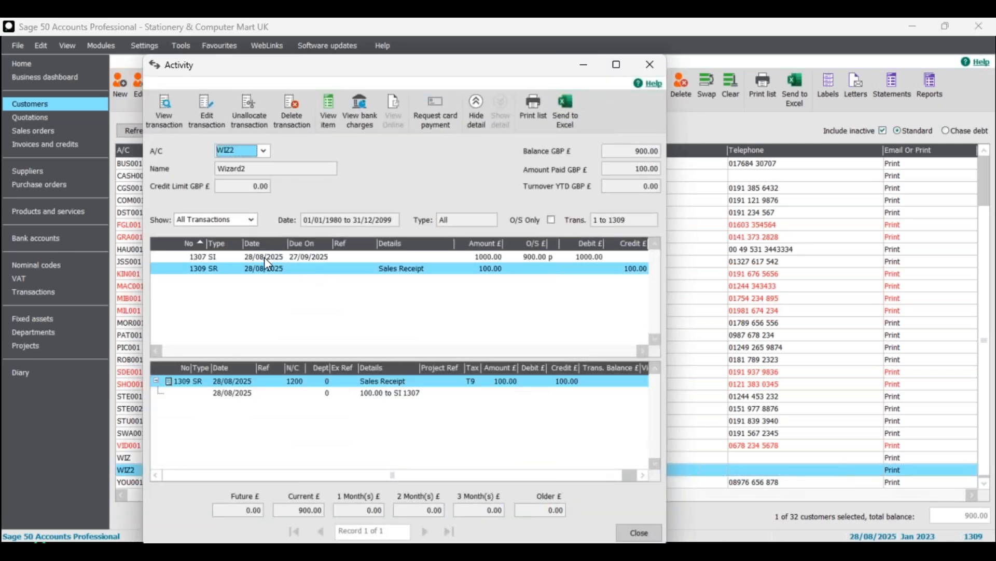
pyautogui.doubleClick(264, 257)
pyautogui.click(521, 375)
pyautogui.click(293, 254)
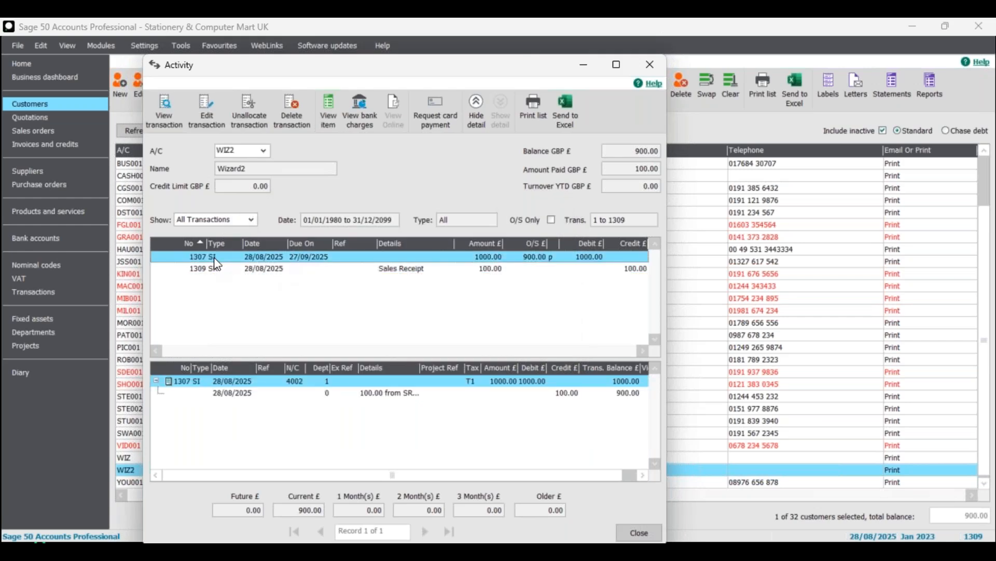
pyautogui.click(237, 396)
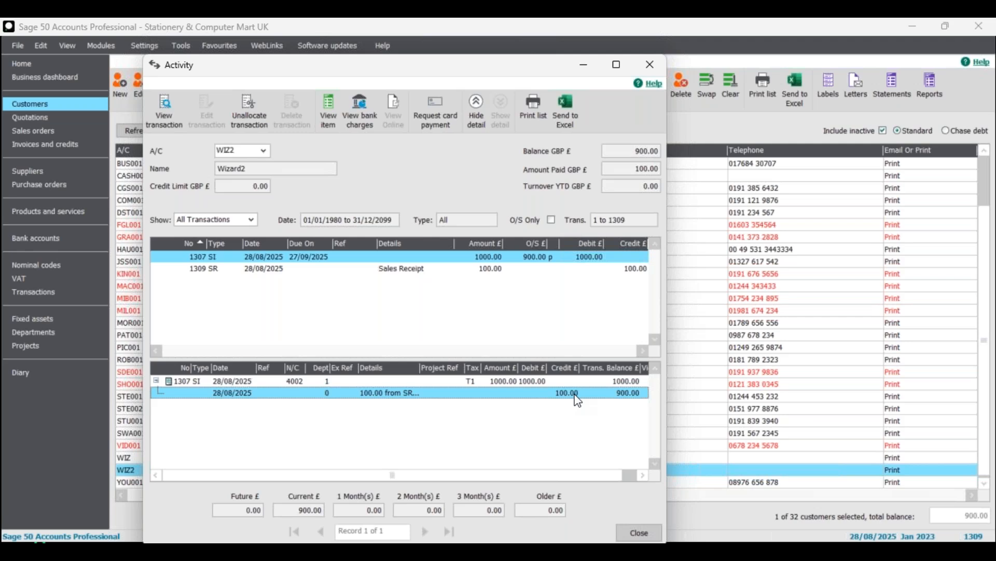
pyautogui.click(641, 530)
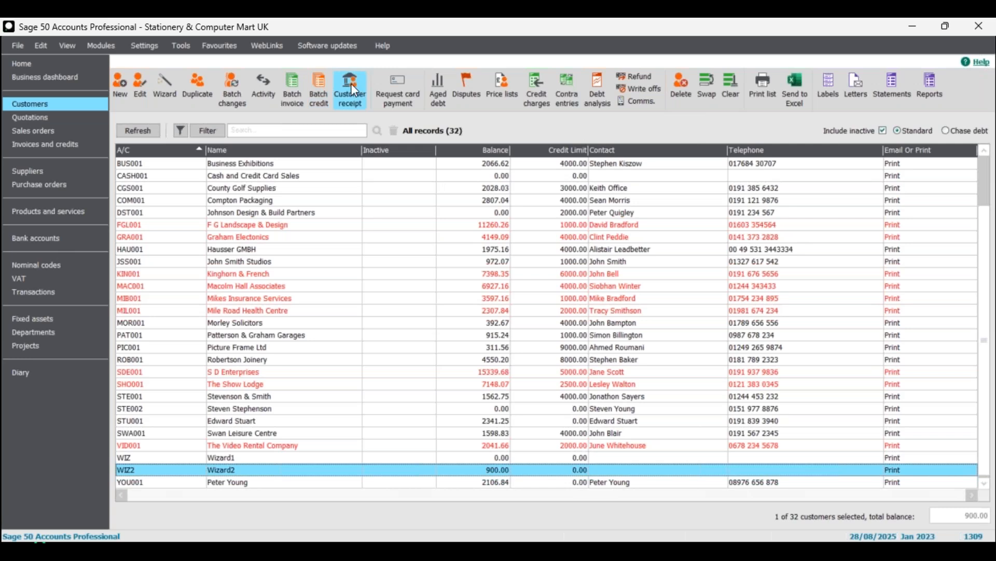
# Start another customer receipt in the Bank Current Account for the Wizard2 customer (WIZ2).
pyautogui.click(350, 83)
pyautogui.click(420, 186)
pyautogui.scroll(-7, 472, 356)
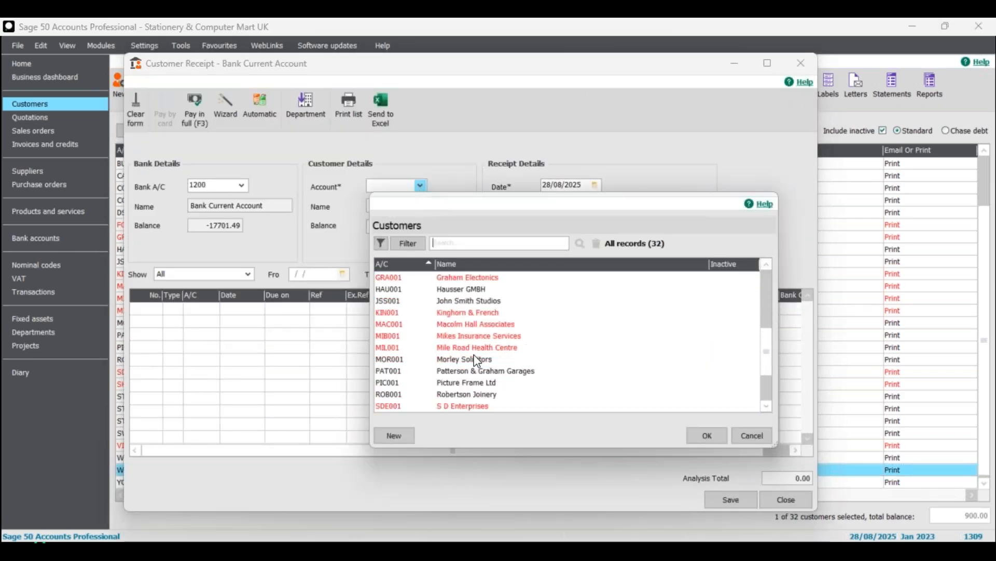
pyautogui.click(699, 436)
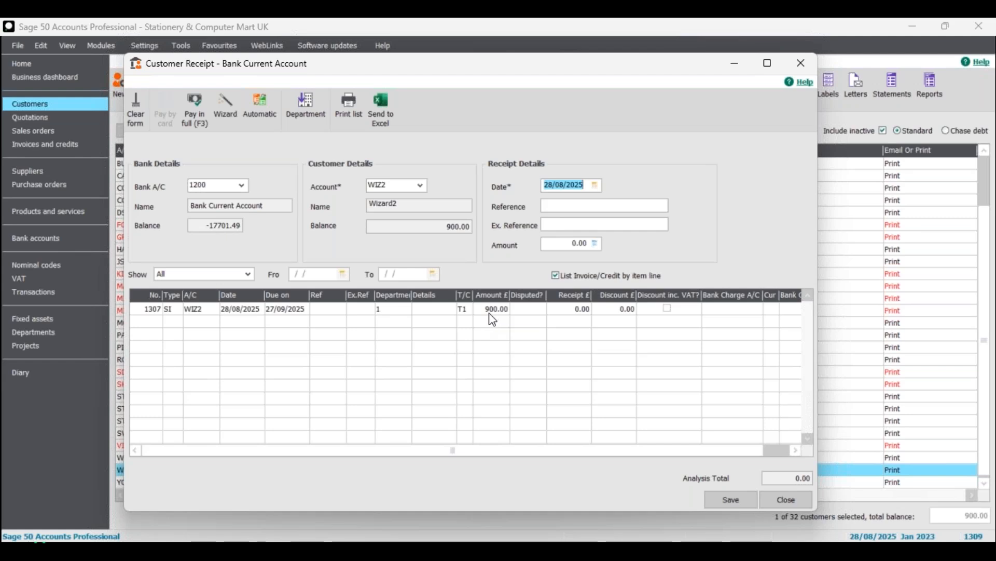
pyautogui.click(571, 309)
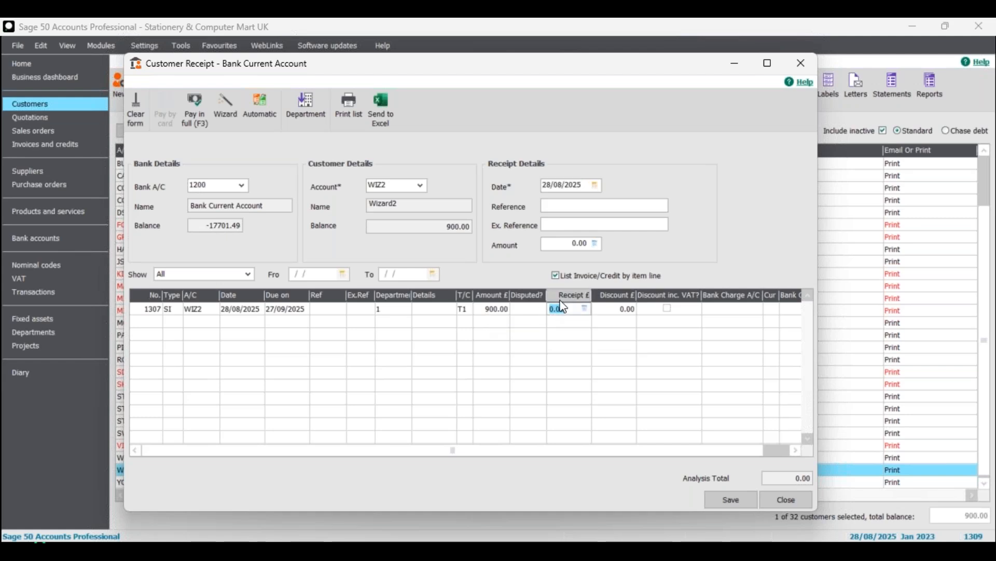
pyautogui.write('900')
pyautogui.moveTo(568, 309); pyautogui.dragTo(548, 309)
pyautogui.press('Delete')
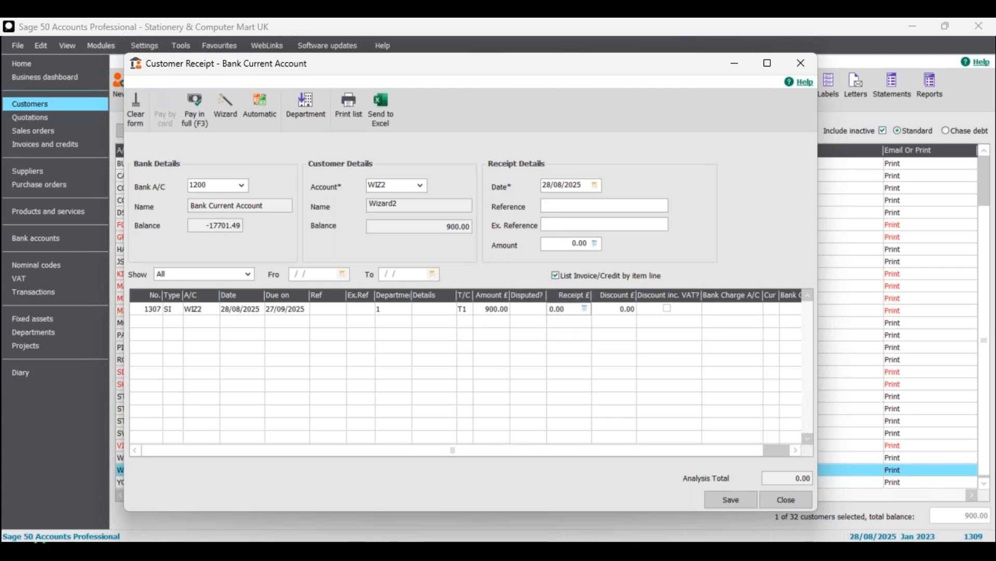
# Enter a receipt amount of 900.00 without allocating it, post it as a payment on account despite the date warning, and close the form.
pyautogui.click(569, 243)
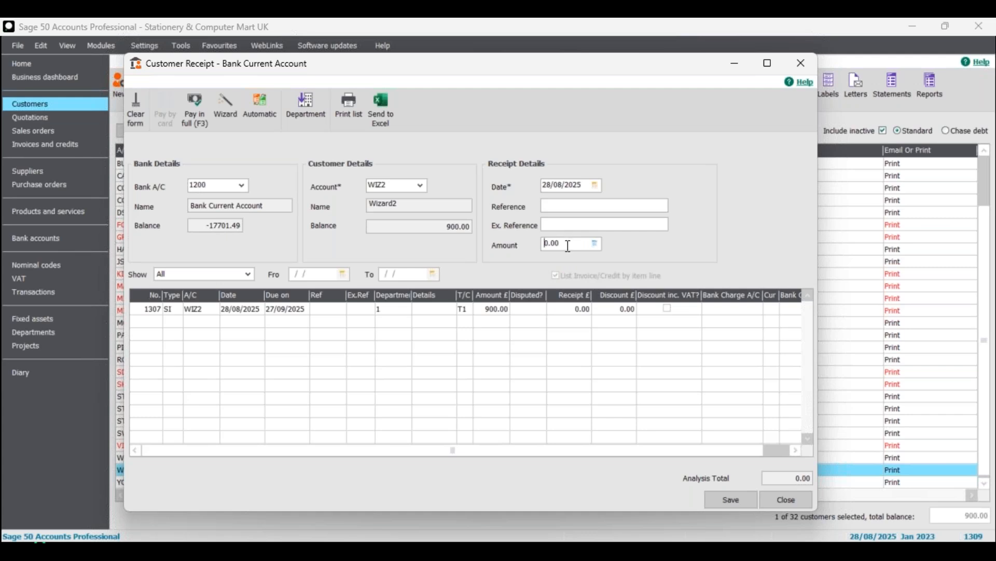
pyautogui.write('90')
pyautogui.click(733, 500)
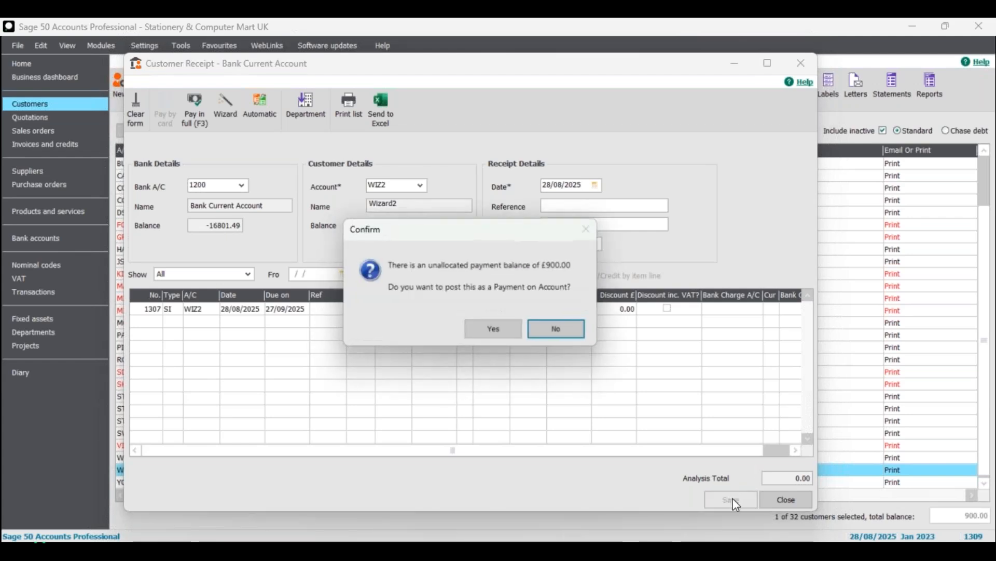
pyautogui.click(498, 327)
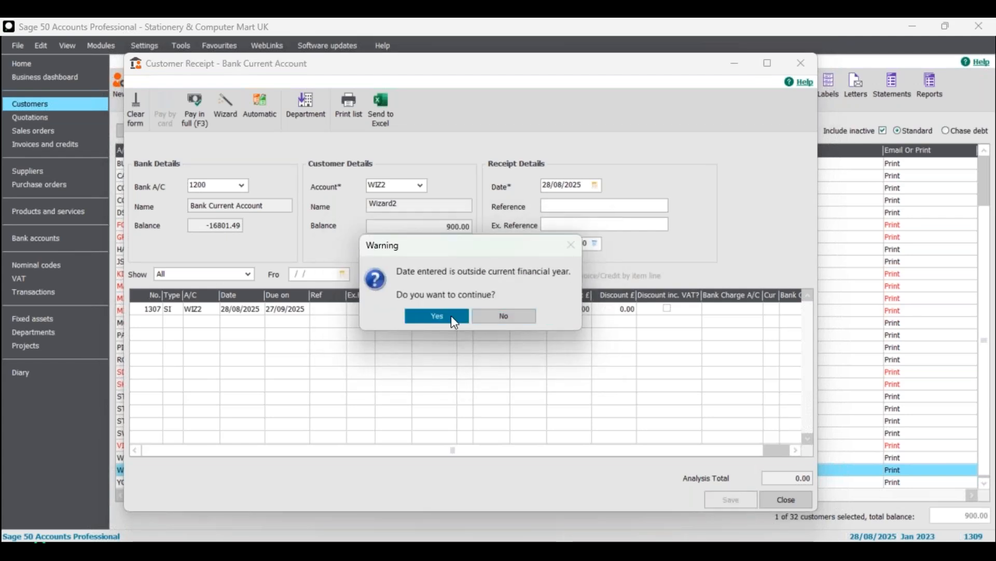
pyautogui.click(453, 320)
pyautogui.click(784, 499)
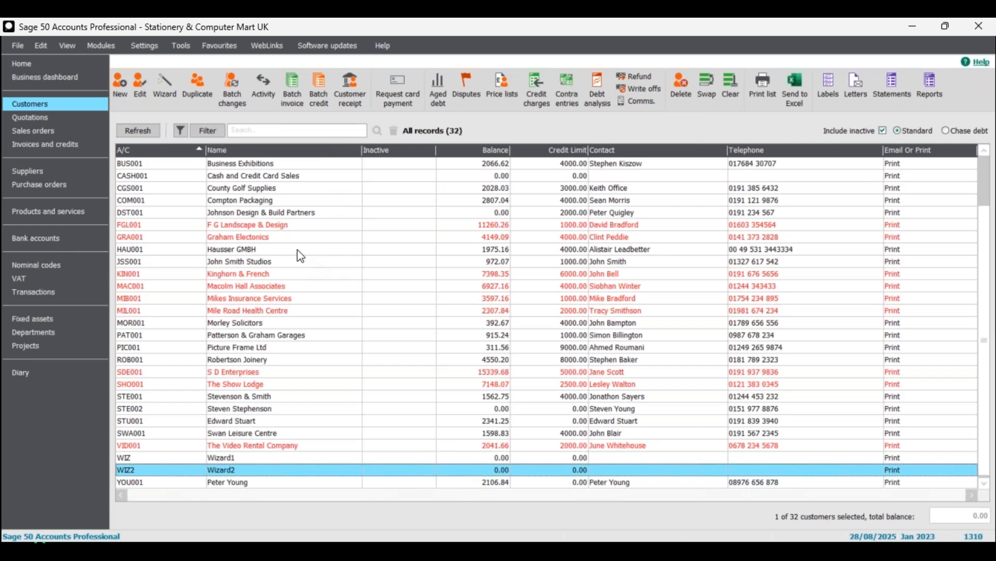
# Examine invoice 1307, receipt 1309 and payment on account 1310 in Wizard2's activity, and close the activity window.
pyautogui.click(261, 86)
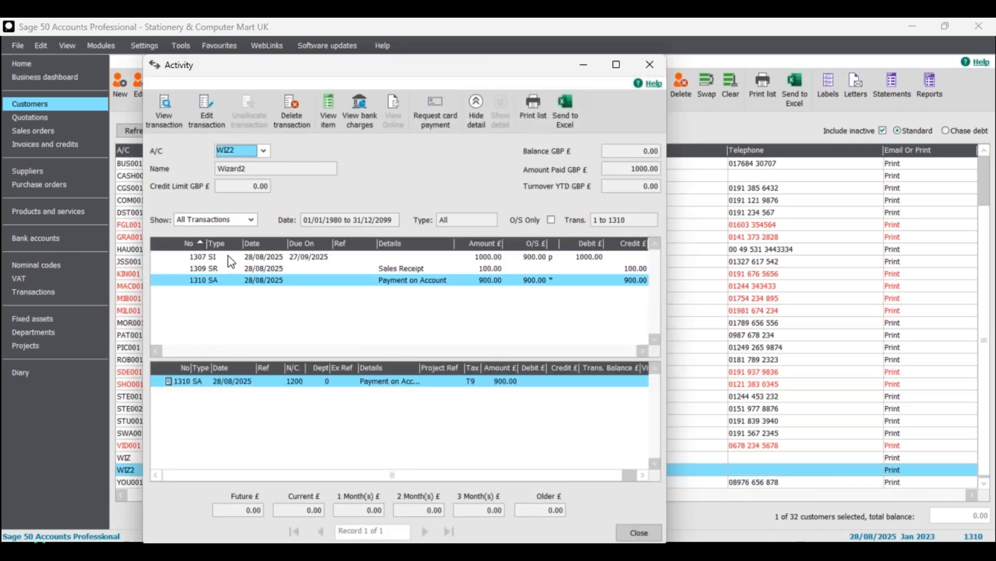
pyautogui.click(229, 256)
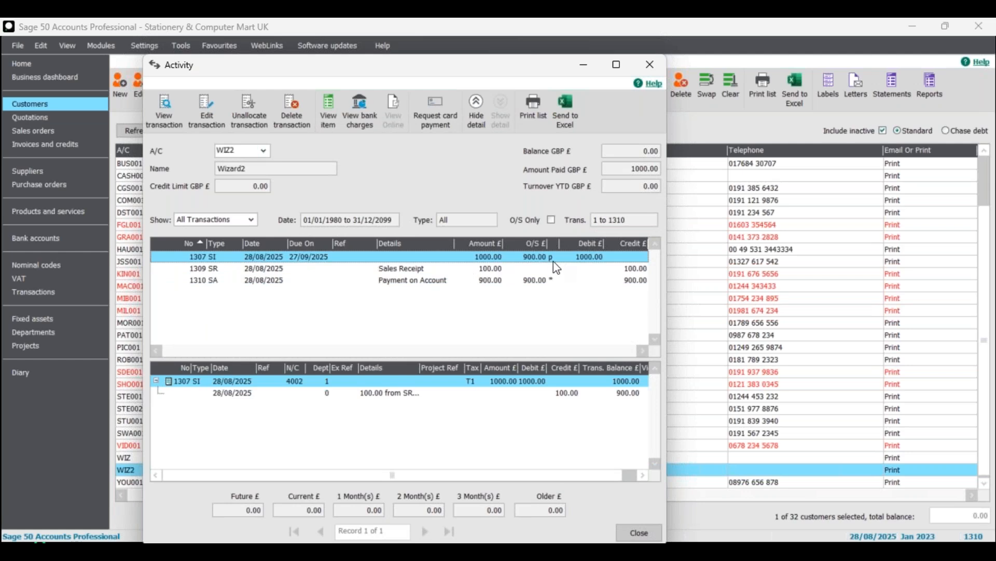
pyautogui.click(494, 268)
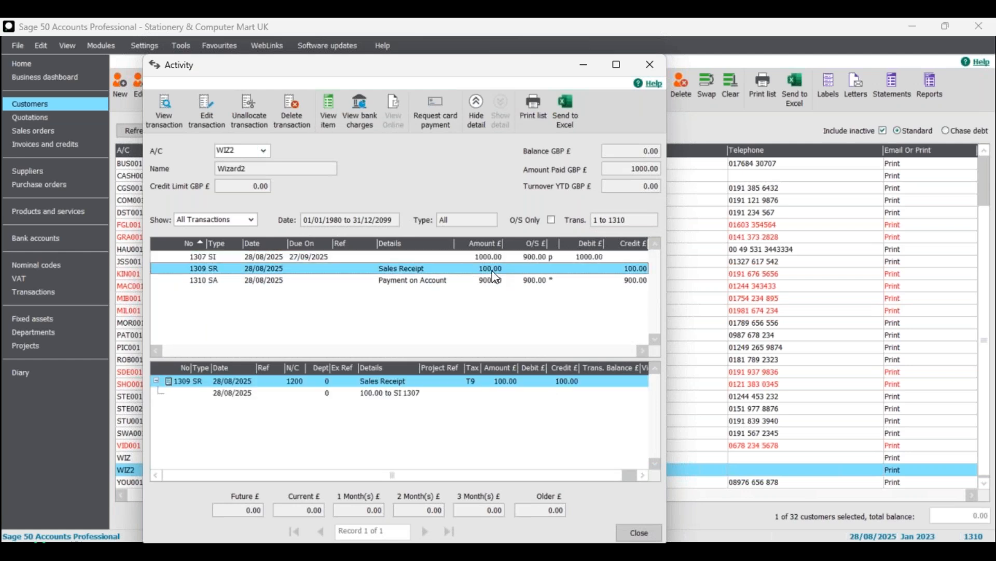
pyautogui.click(413, 282)
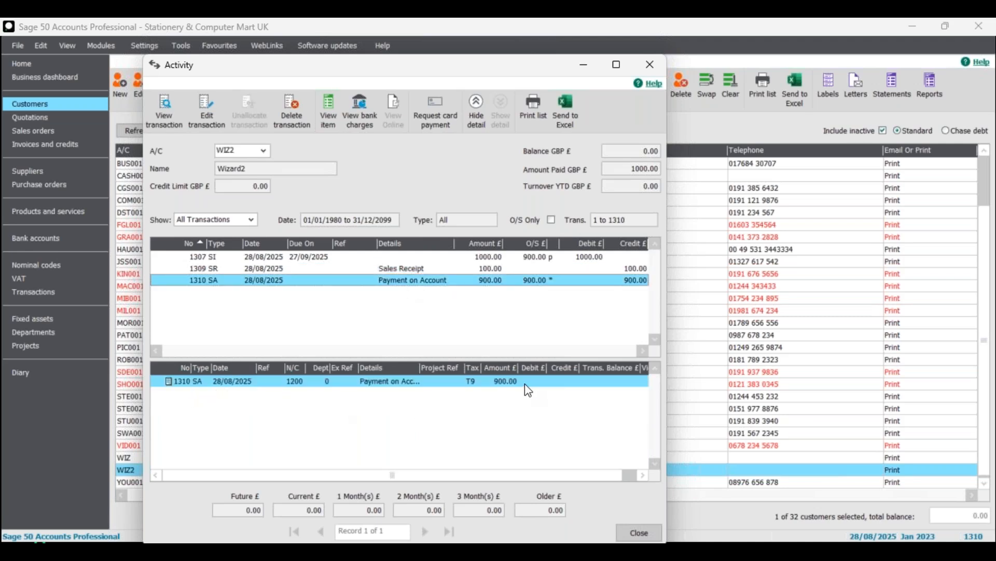
pyautogui.click(639, 533)
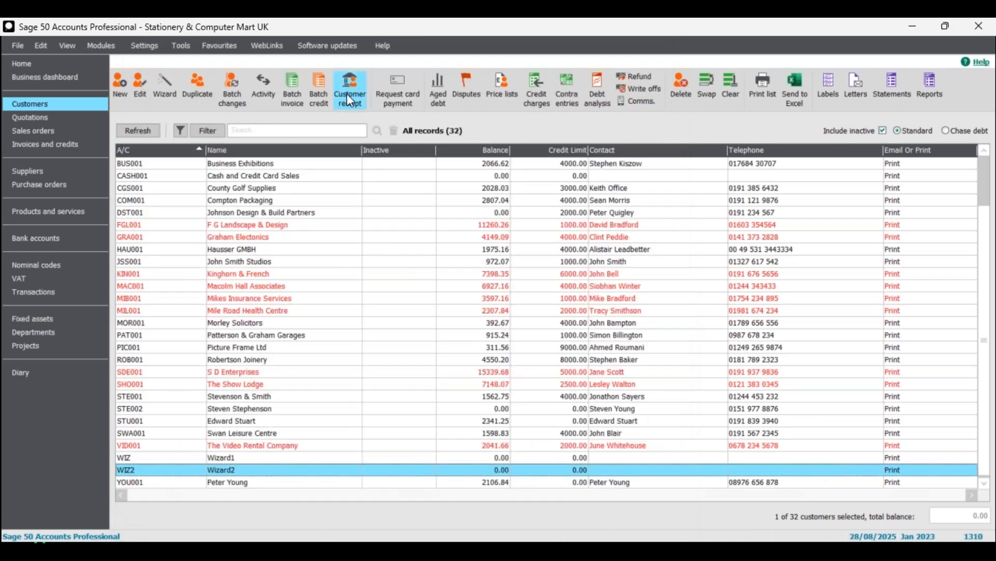
# Open the customer receipt form for Wizard2 (WIZ2) with its outstanding invoice and payment on account listed.
pyautogui.click(352, 96)
pyautogui.click(420, 186)
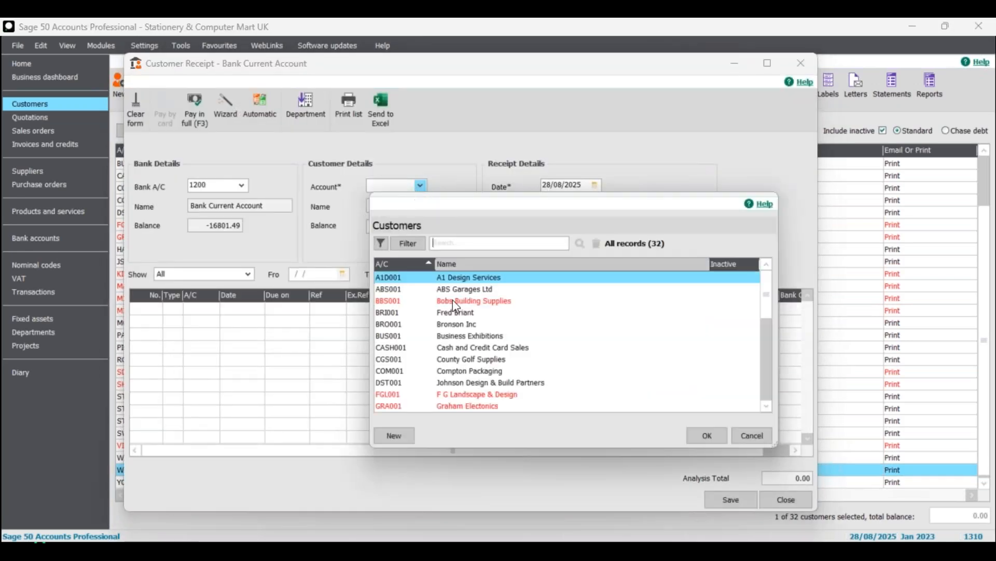
pyautogui.scroll(-7, 474, 355)
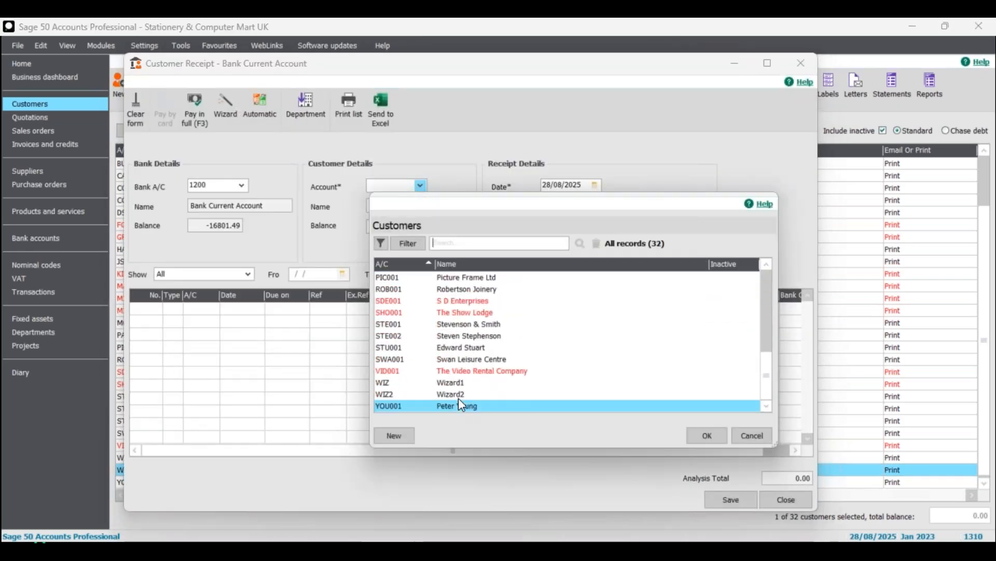
pyautogui.click(462, 395)
pyautogui.press('Tab')
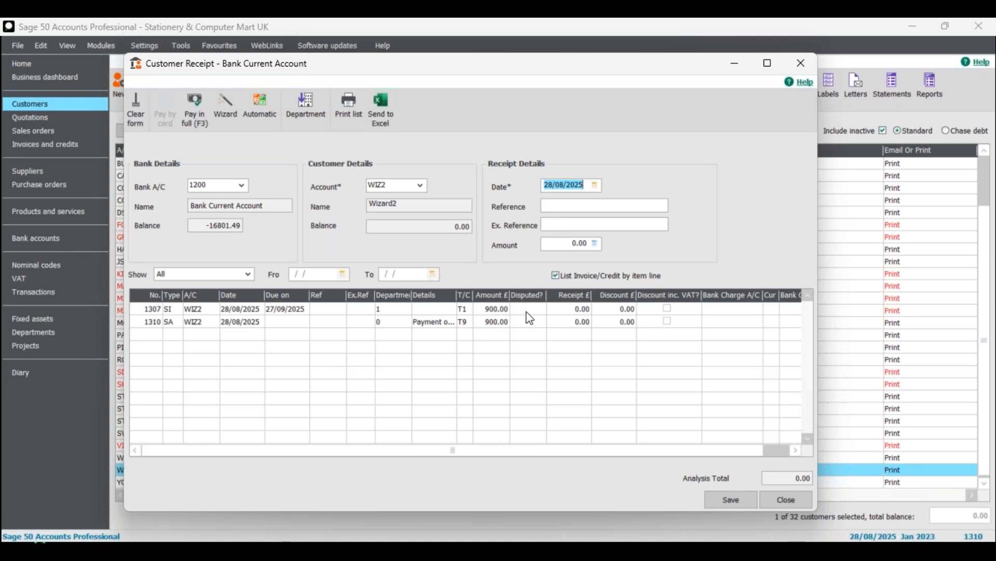
# Fill the receipt values of invoice 1307 and payment on account 1310 with the Pay in full function.
pyautogui.click(570, 310)
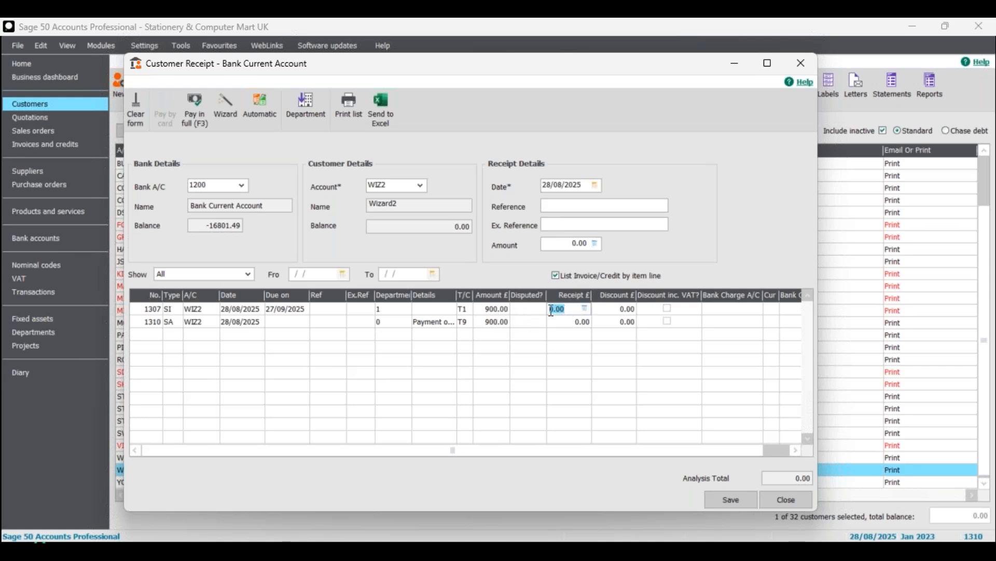
pyautogui.click(192, 108)
pyautogui.click(195, 108)
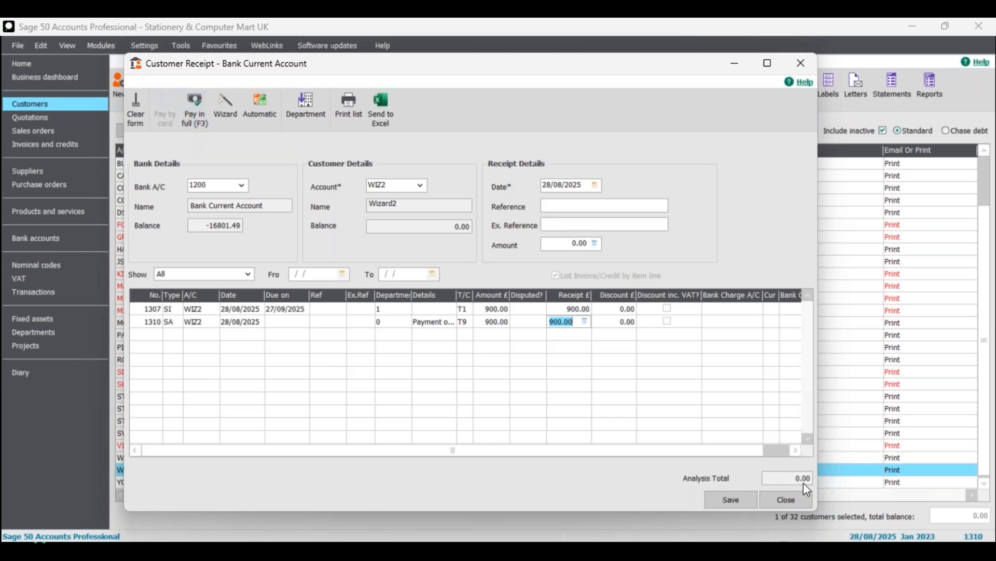
# Enter 900.00 manually against both invoice 1307 and payment on account 1310, save the allocation despite the date warning, and close the form.
pyautogui.write('0')
pyautogui.click(579, 310)
pyautogui.write('900')
pyautogui.click(577, 323)
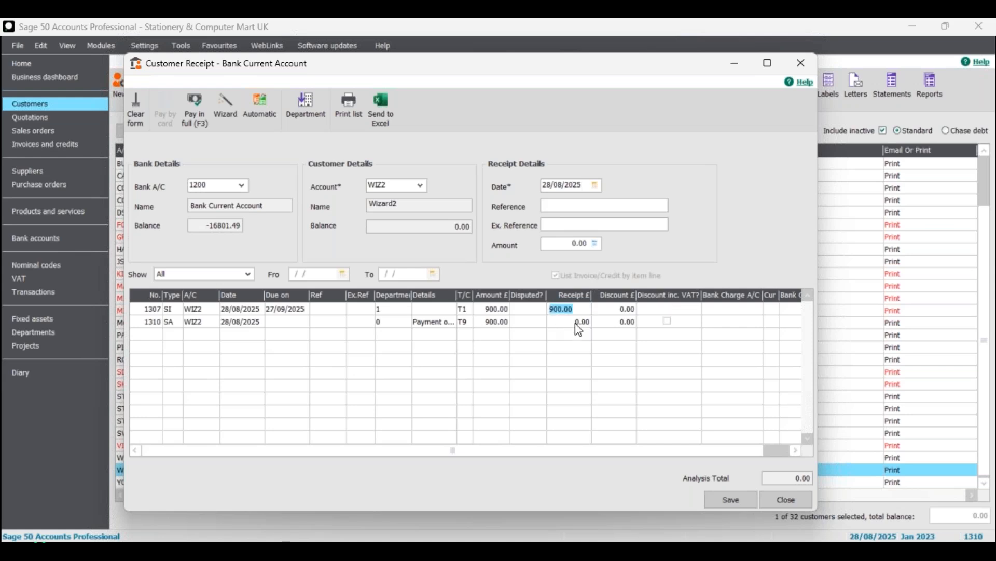
pyautogui.write('900')
pyautogui.press('Return')
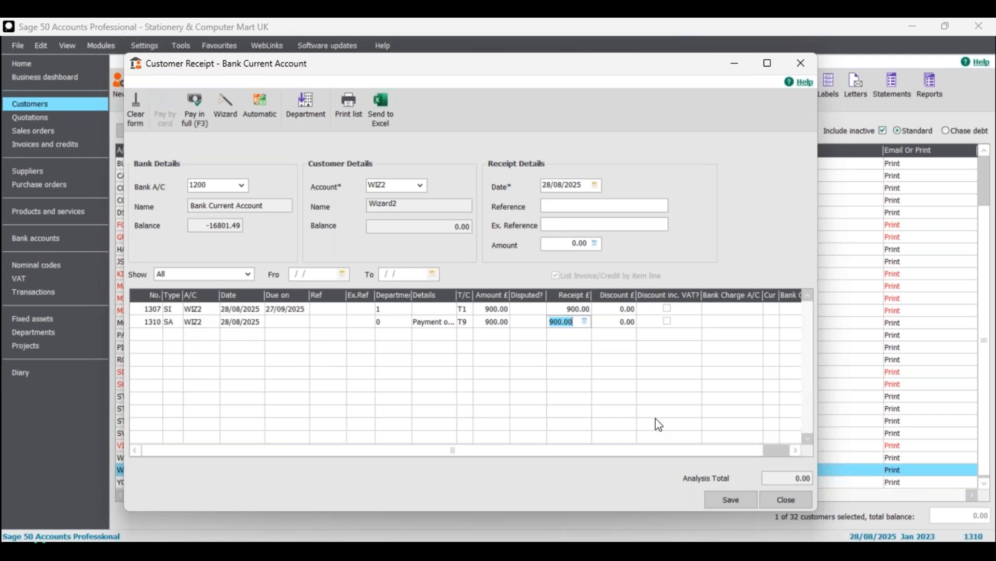
pyautogui.click(733, 499)
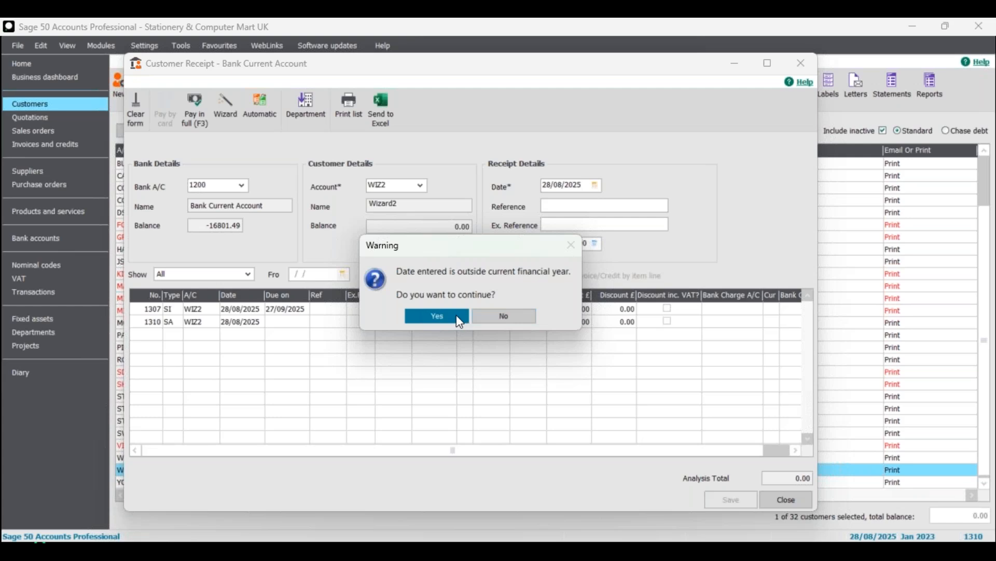
pyautogui.click(456, 314)
pyautogui.click(785, 499)
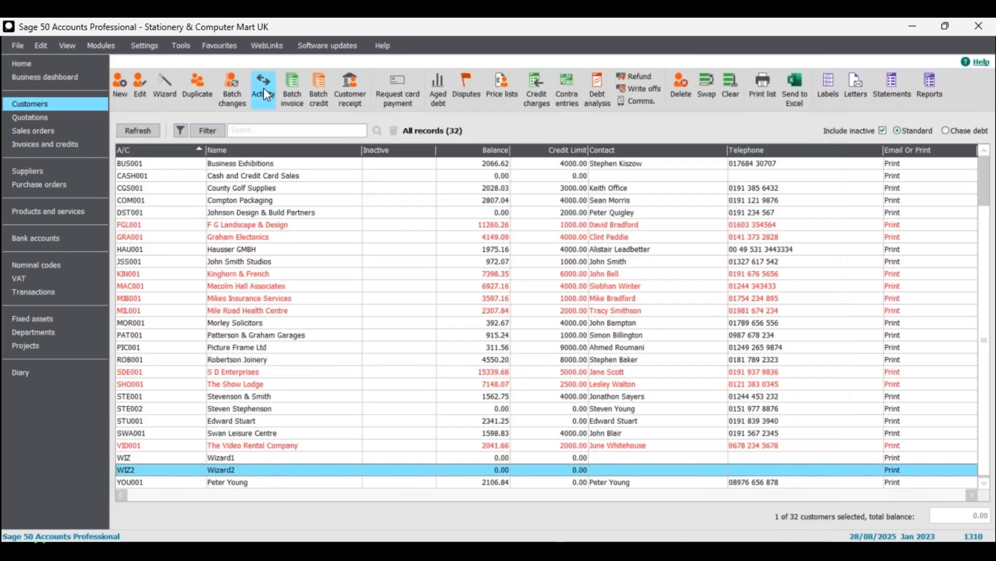
# Check the allocation line of payment on account 1310 in Wizard2's activity and close the activity window.
pyautogui.click(263, 89)
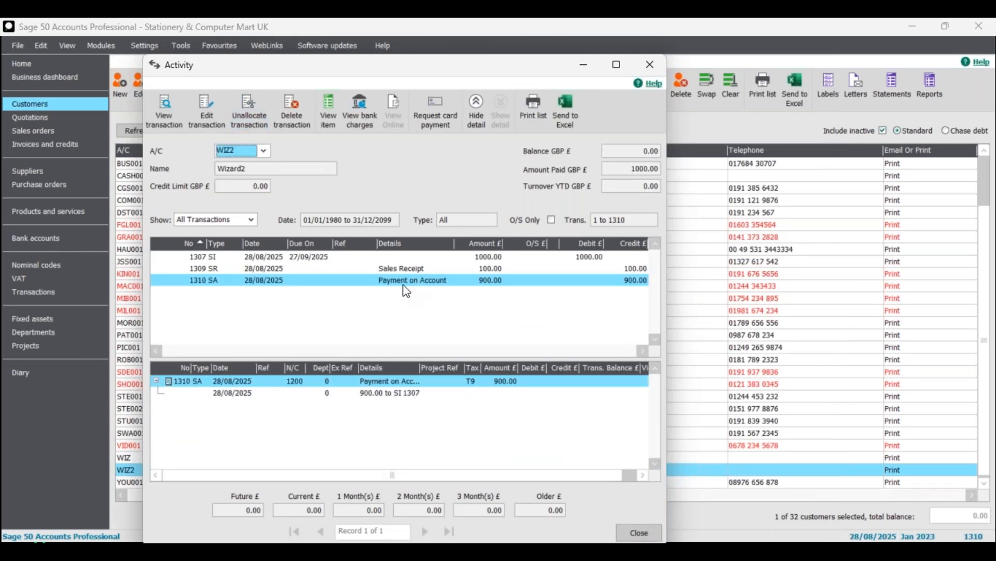
pyautogui.click(387, 400)
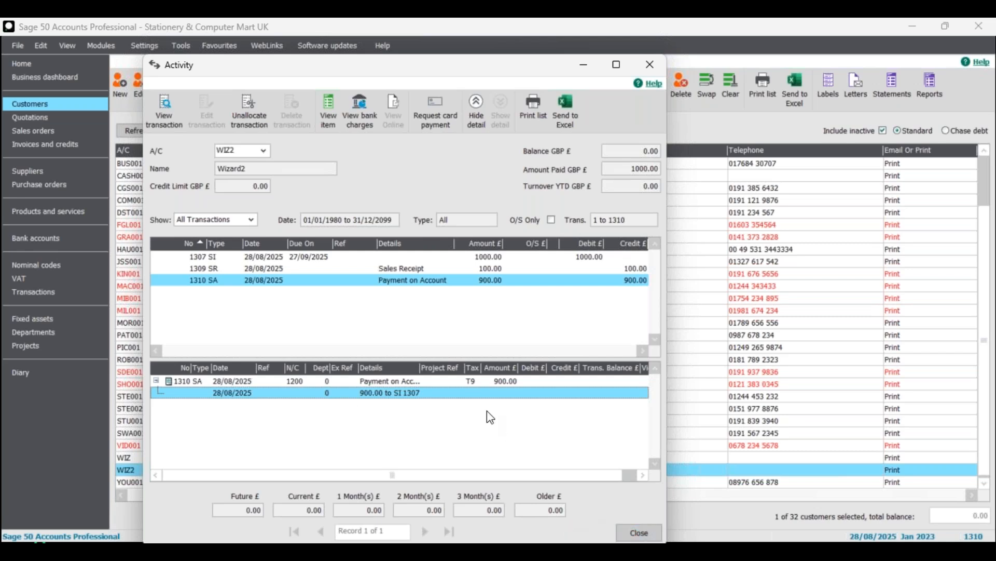
pyautogui.click(639, 533)
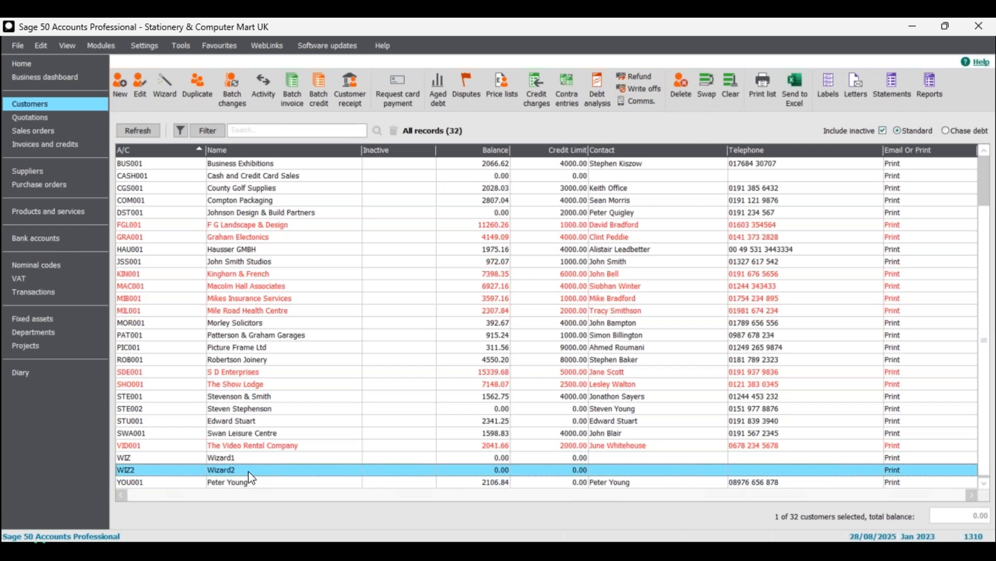
# Open Wizard2's customer record and view its transaction activity.
pyautogui.doubleClick(249, 471)
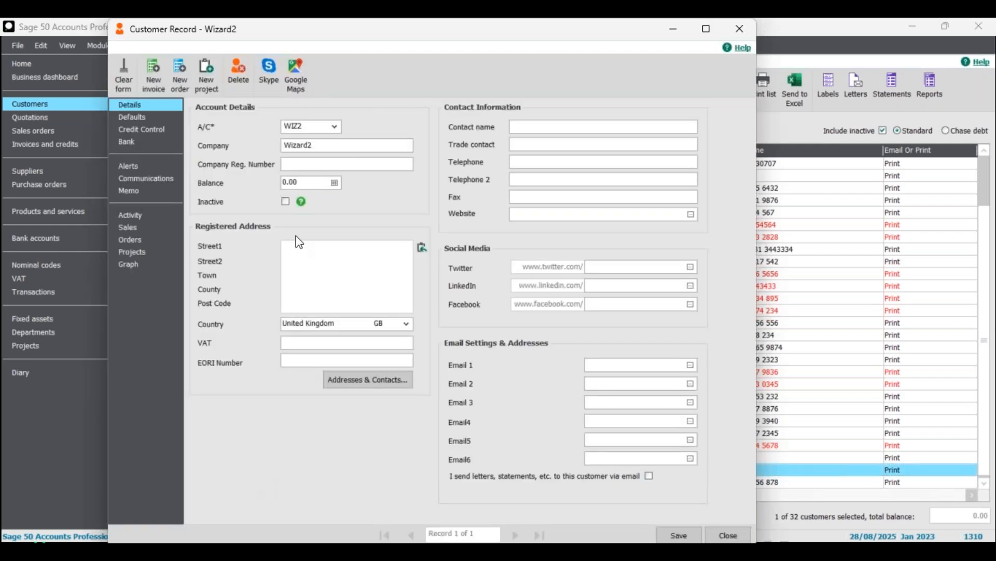
pyautogui.click(131, 217)
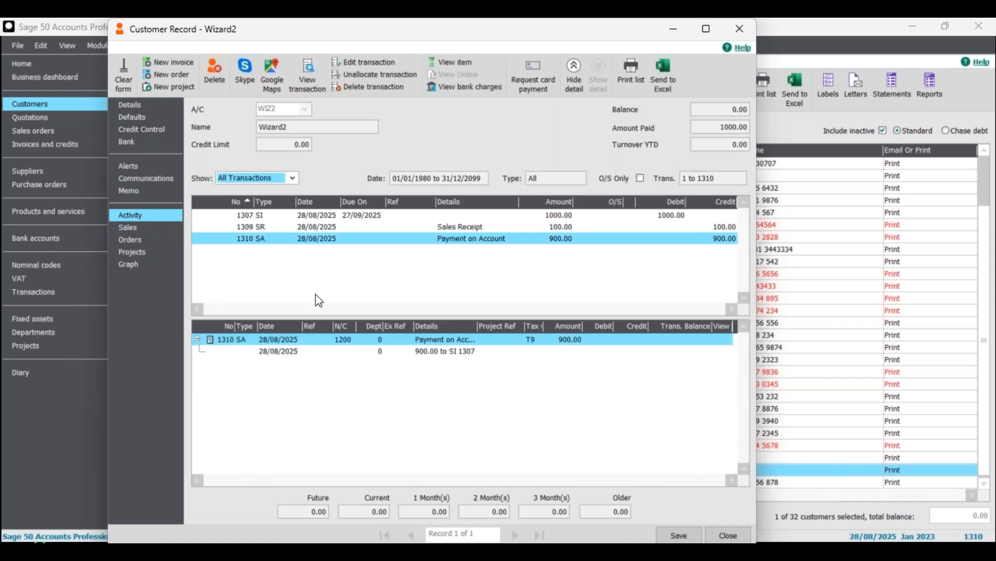
# Unallocate sales receipt 1309 in Wizard2's activity, confirm, and show the allocation details of payment on account 1310.
pyautogui.click(331, 218)
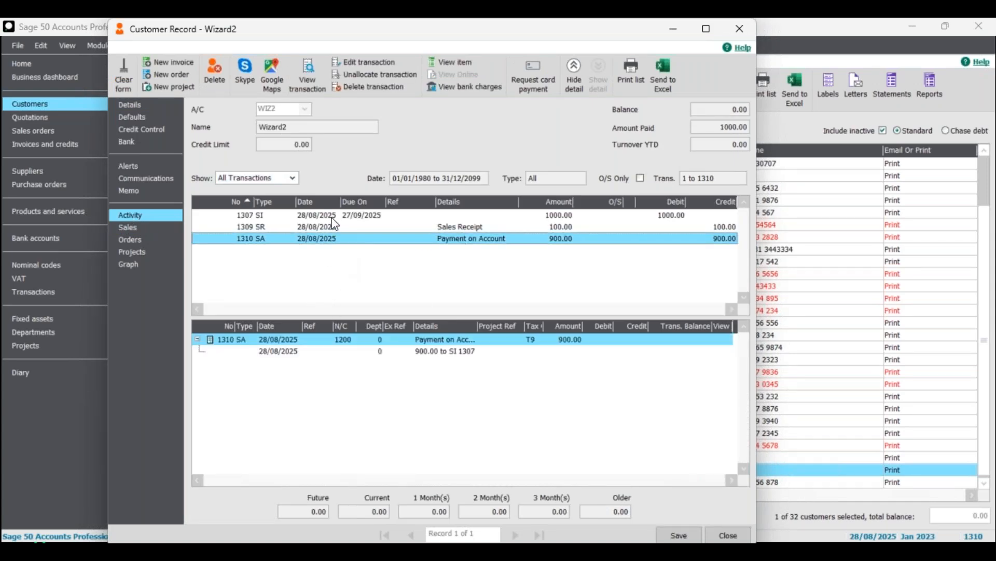
pyautogui.click(409, 233)
pyautogui.click(412, 229)
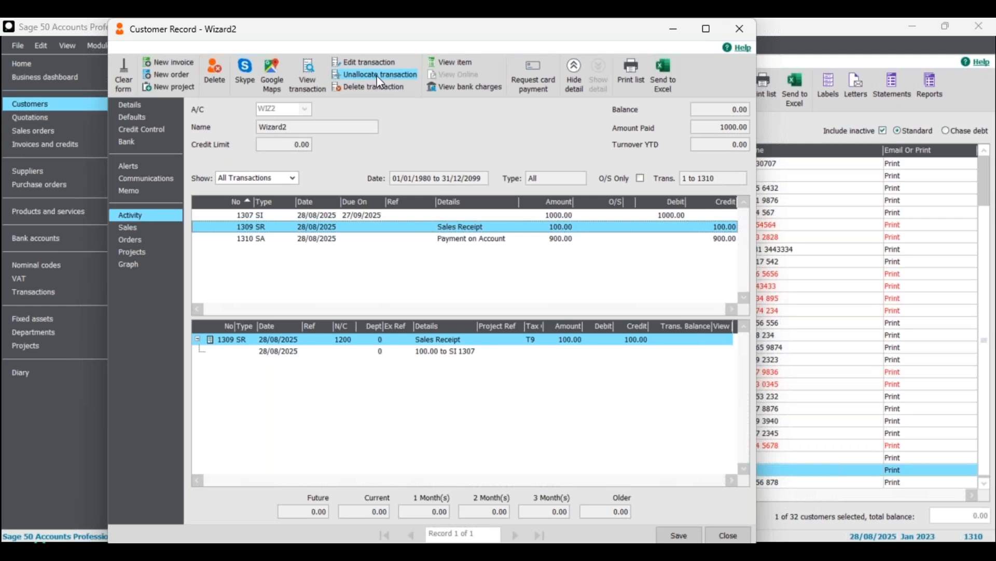
pyautogui.click(349, 76)
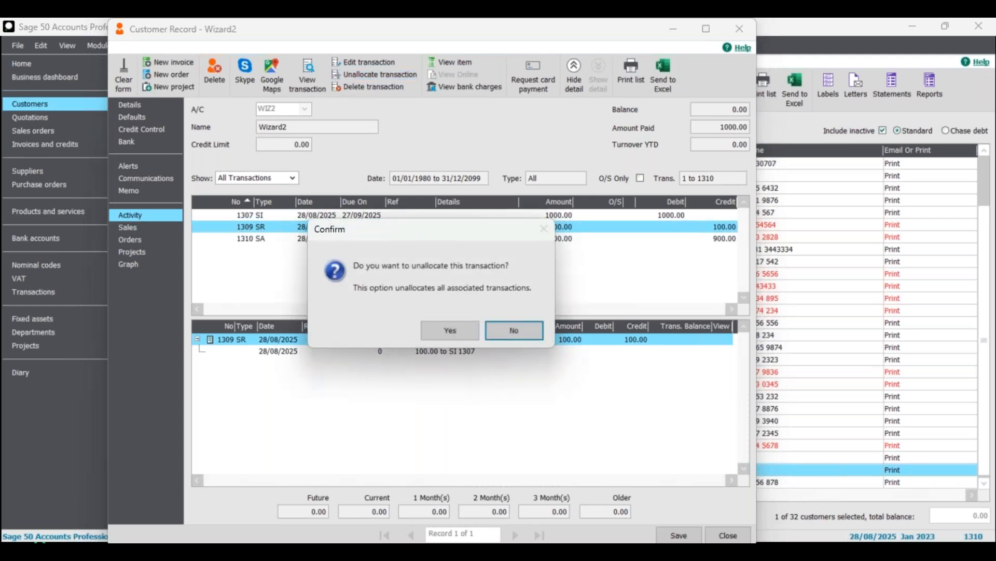
pyautogui.click(450, 330)
pyautogui.press('Down')
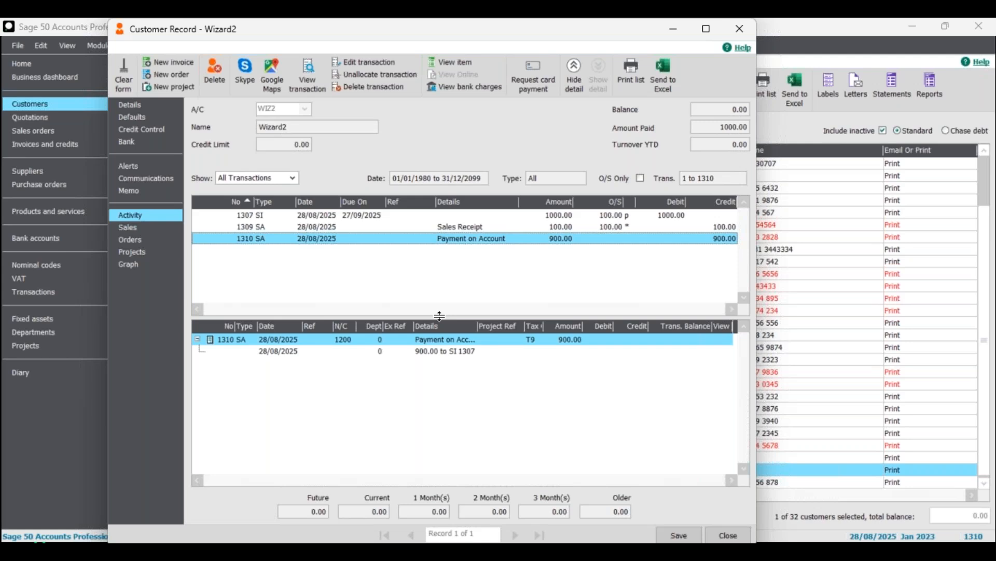
# Review the deletion details of payment on account 1309, close them without deleting, and close Wizard2's record.
pyautogui.click(461, 227)
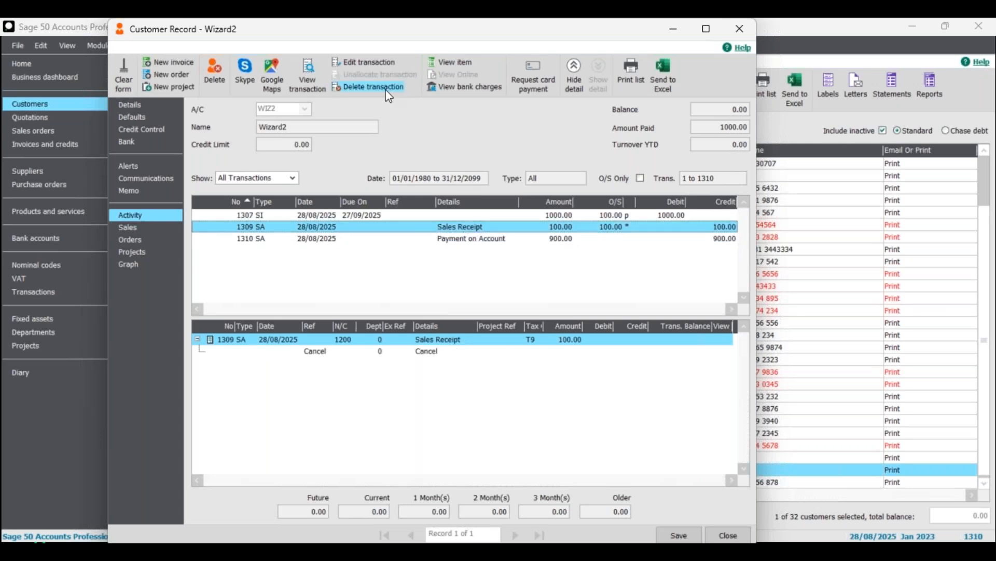
pyautogui.click(389, 87)
pyautogui.click(482, 337)
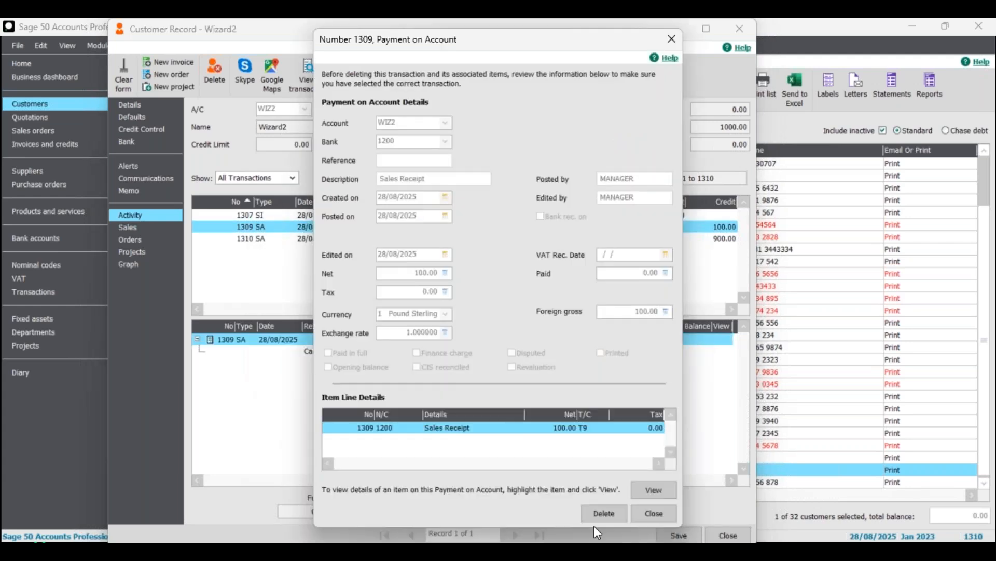
pyautogui.click(652, 514)
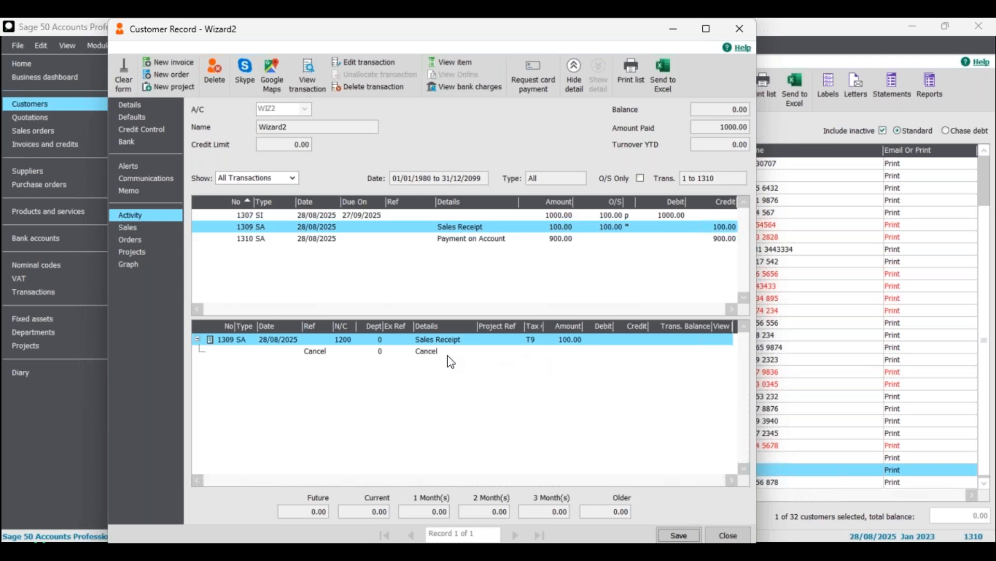
pyautogui.click(731, 535)
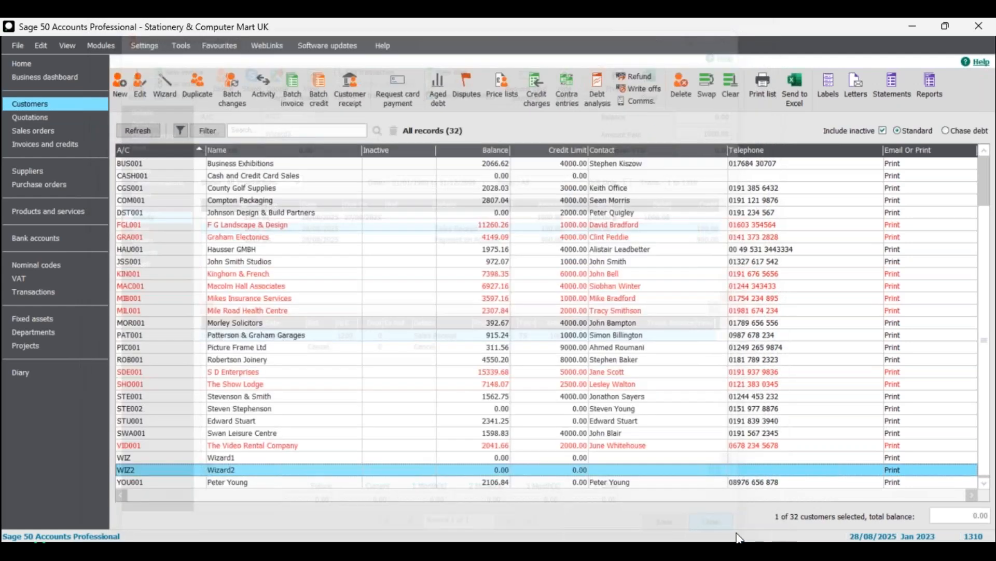
# Reopen Wizard2's transaction activity, check the allocation line of payment on account 1310, and close the record.
pyautogui.doubleClick(481, 470)
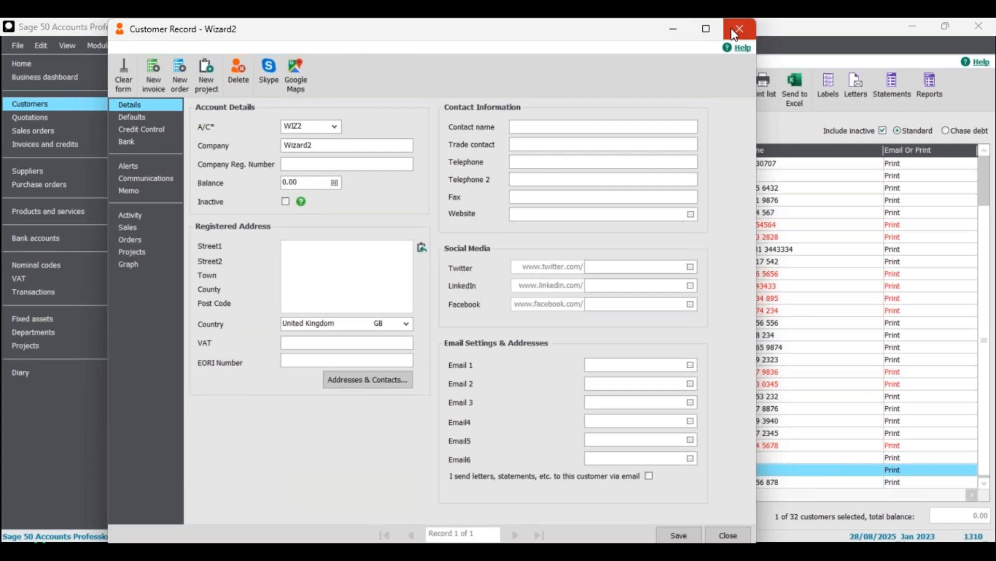
pyautogui.click(148, 218)
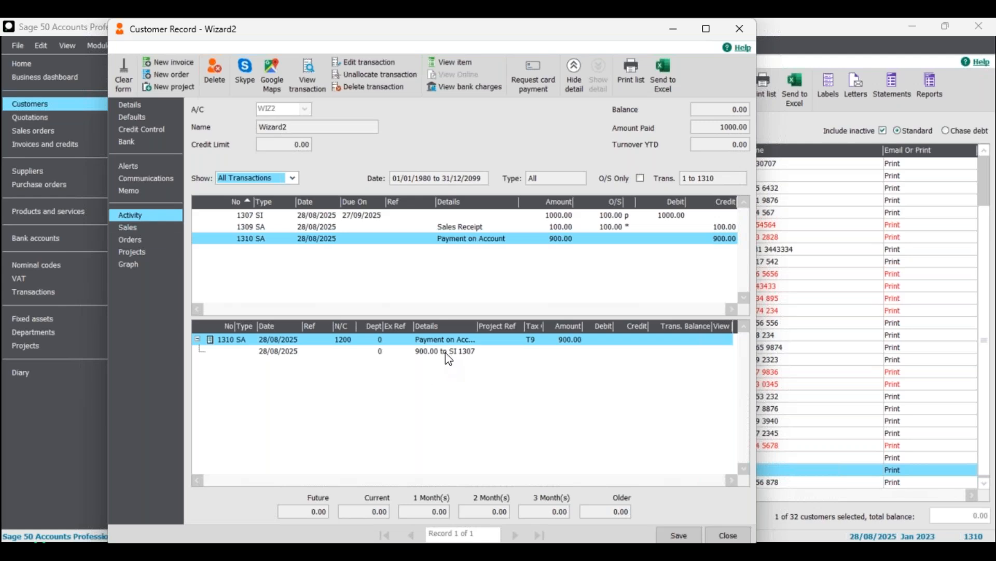
pyautogui.click(448, 352)
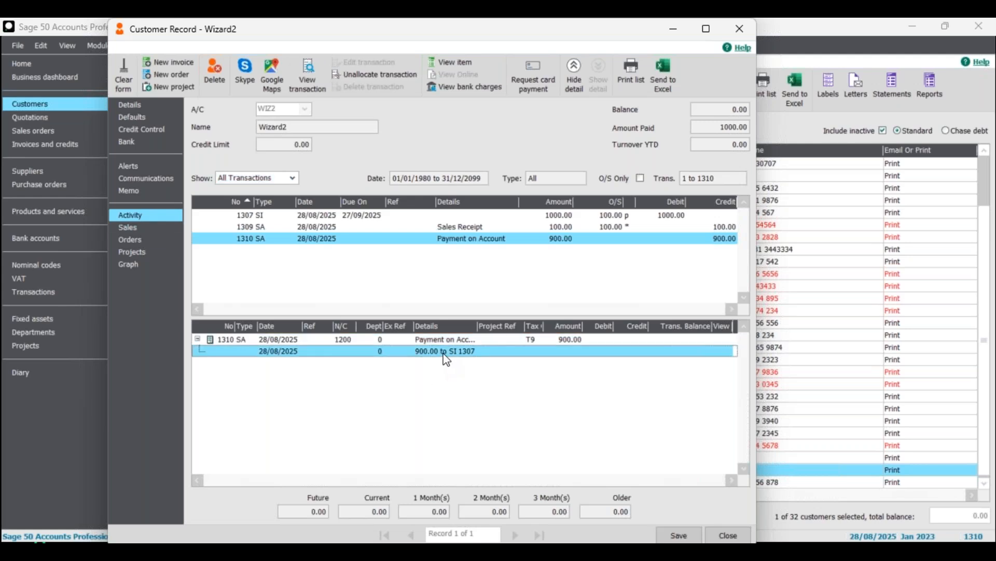
pyautogui.click(732, 534)
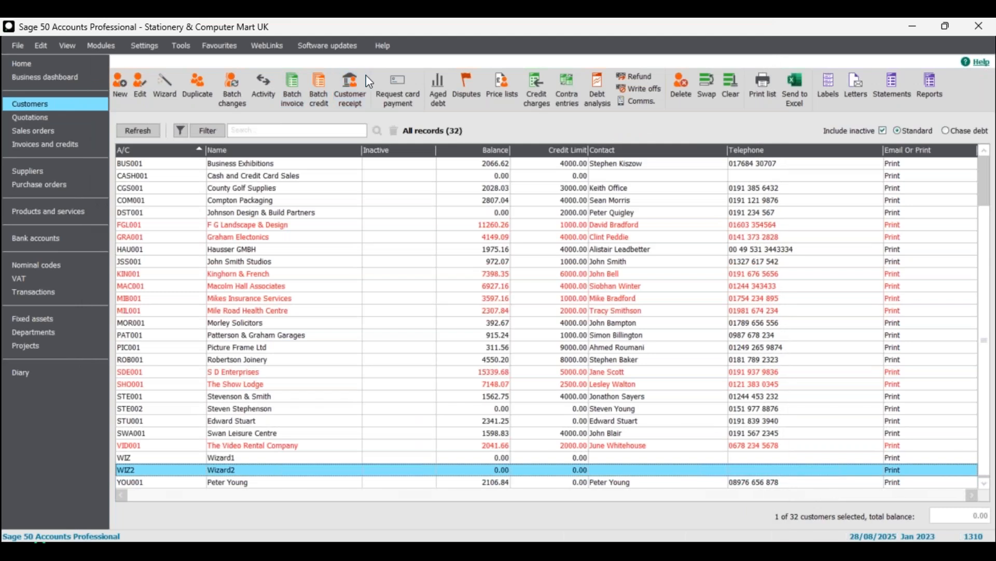
# Start a customer receipt and choose account WIZ2 (Wizard2).
pyautogui.click(359, 86)
pyautogui.click(421, 186)
pyautogui.scroll(-10, 450, 311)
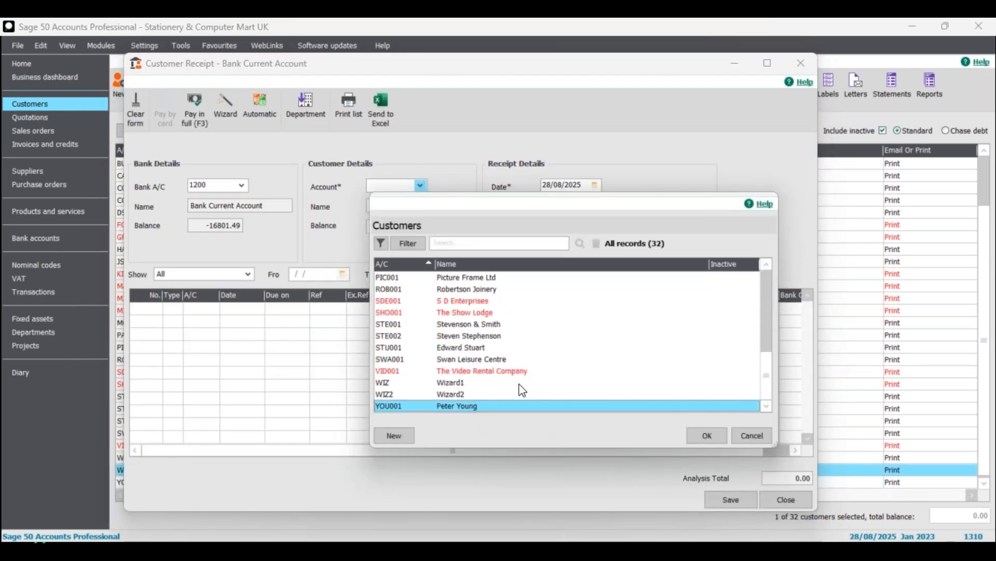
pyautogui.click(565, 394)
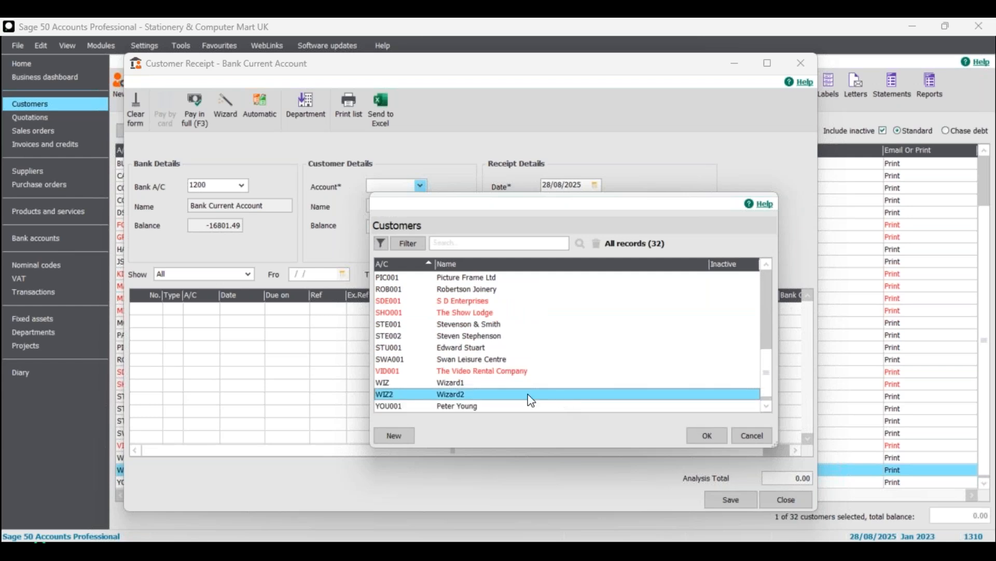
pyautogui.click(707, 435)
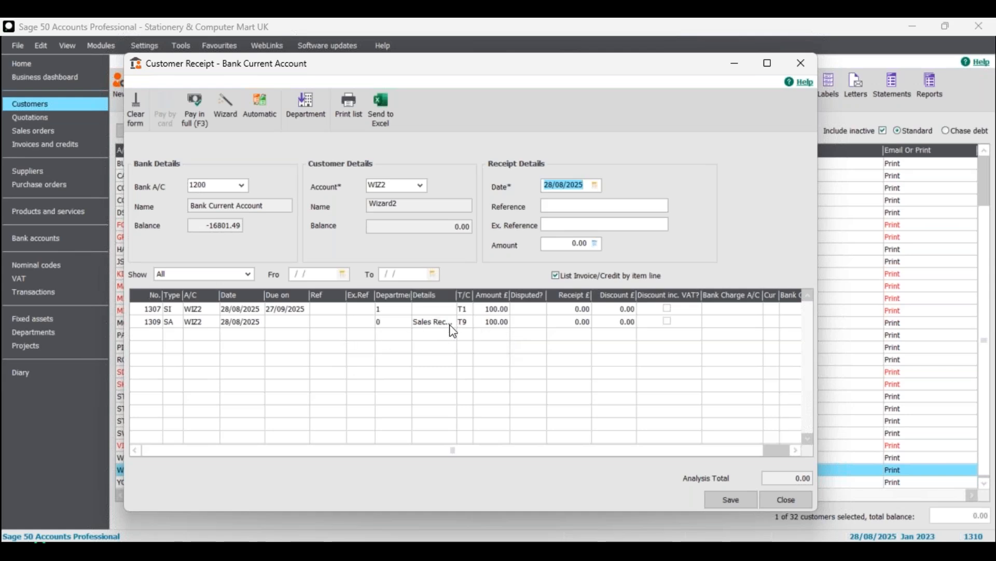
# Enter 100.00 against both invoice 1307 and payment on account 1309, save the allocation, and close the receipt form.
pyautogui.click(572, 311)
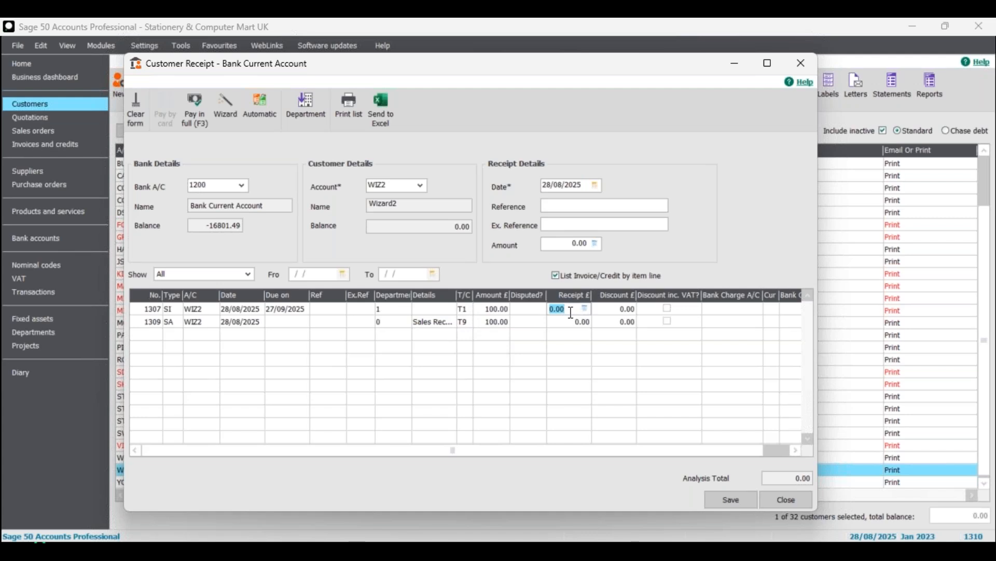
pyautogui.write('100')
pyautogui.click(573, 322)
pyautogui.write('100')
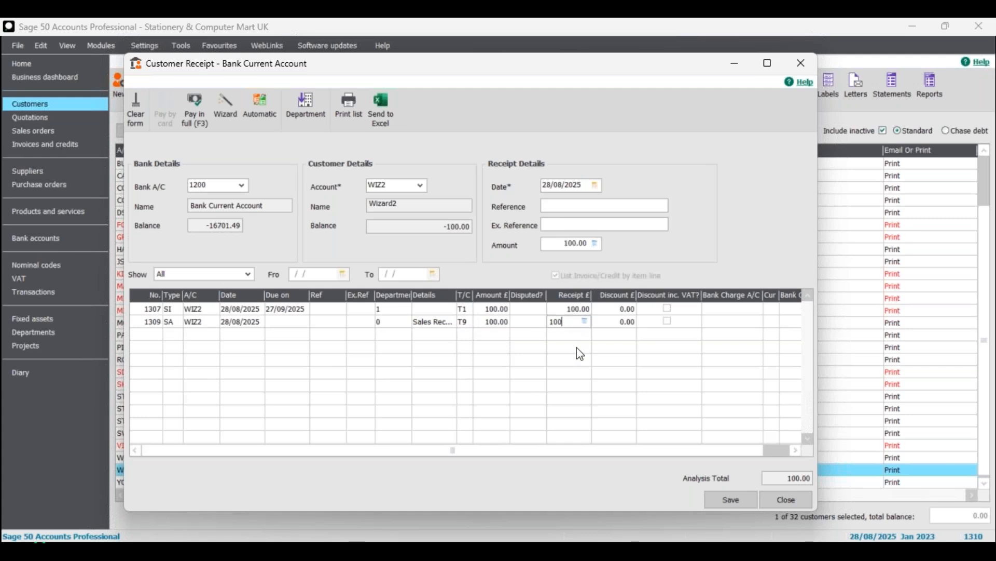
pyautogui.click(727, 497)
pyautogui.click(435, 321)
pyautogui.click(796, 499)
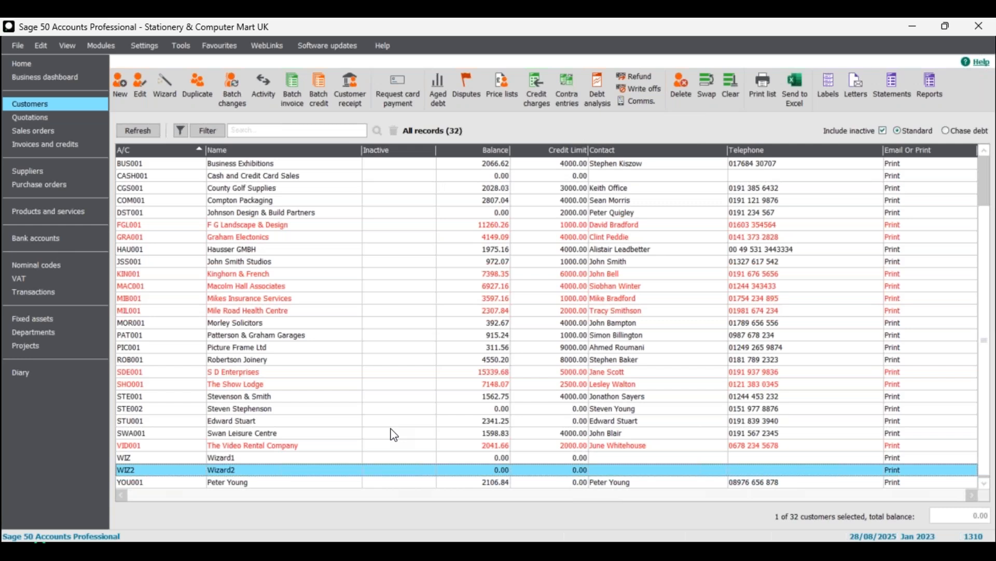
# Check the balances of Wizard1 and Wizard2 in the customer list.
pyautogui.click(225, 456)
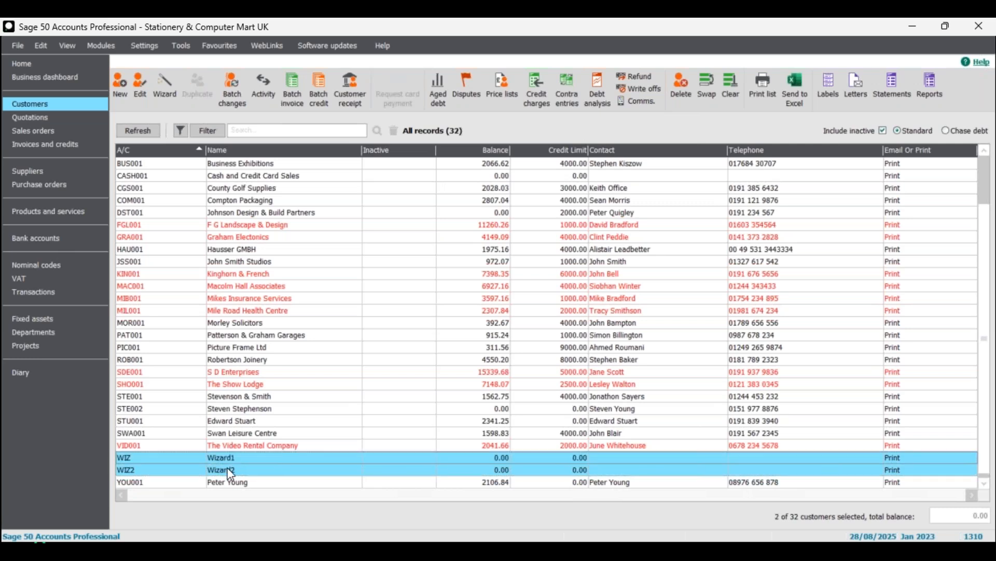
pyautogui.click(227, 457)
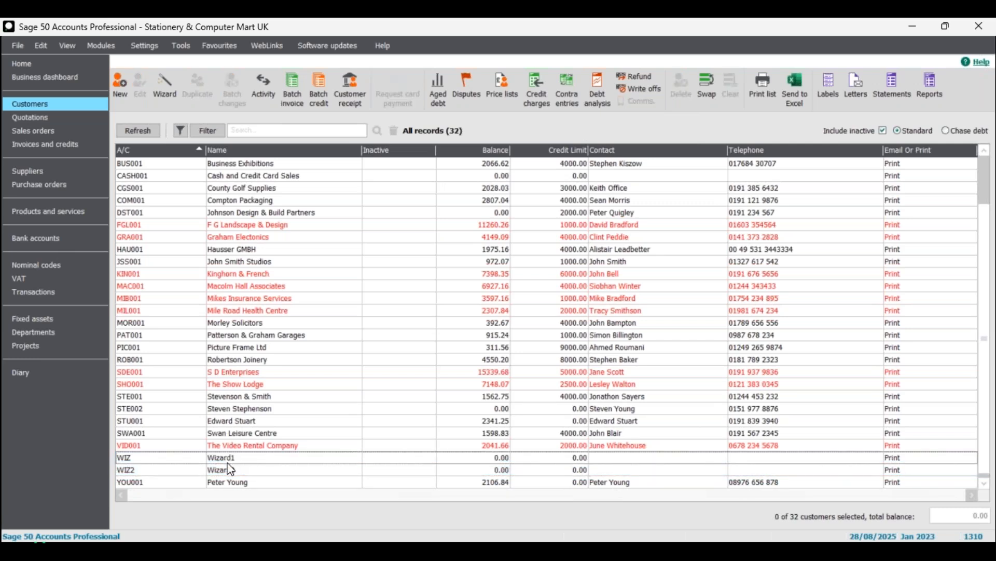
pyautogui.click(231, 461)
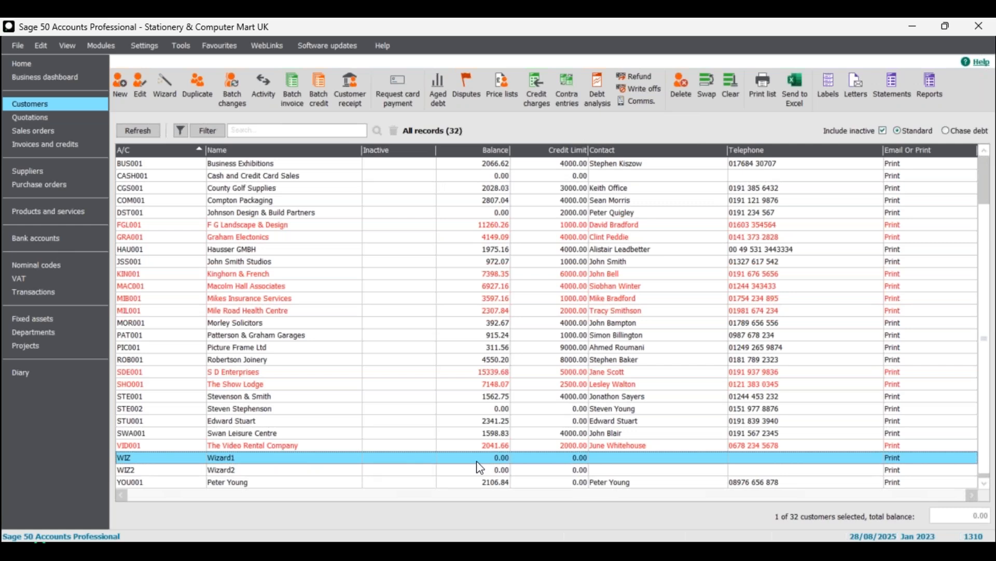
pyautogui.click(494, 469)
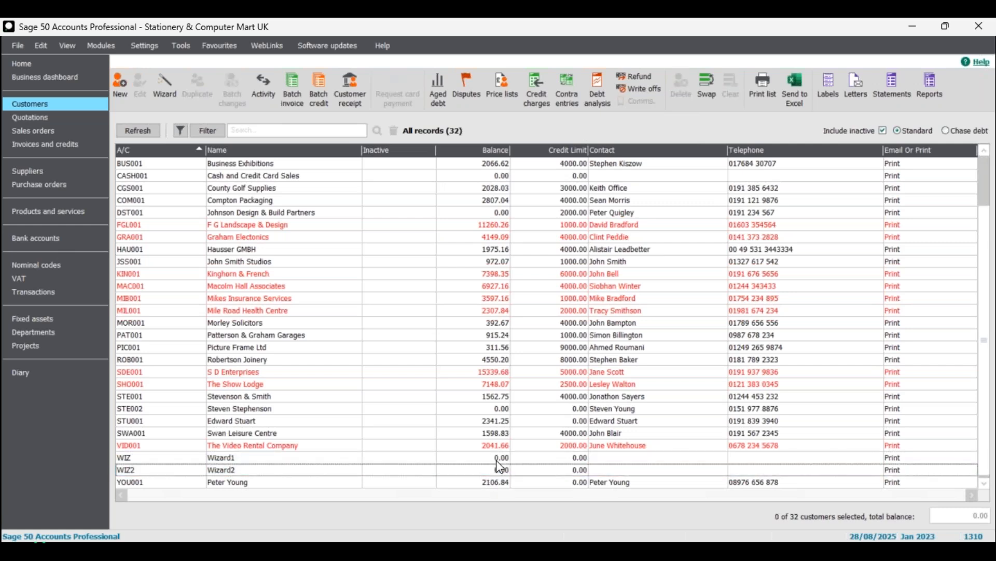
pyautogui.click(496, 459)
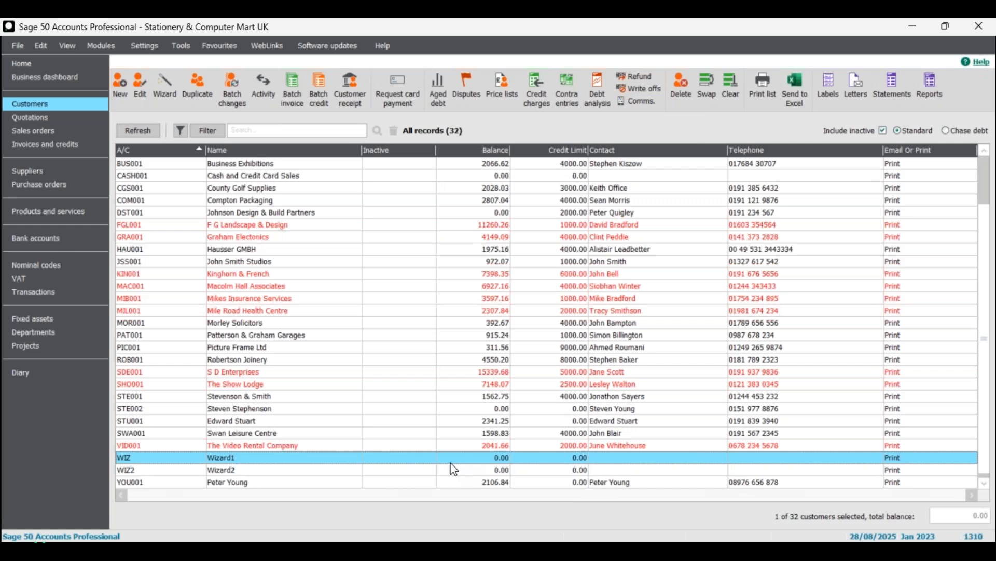
pyautogui.click(275, 468)
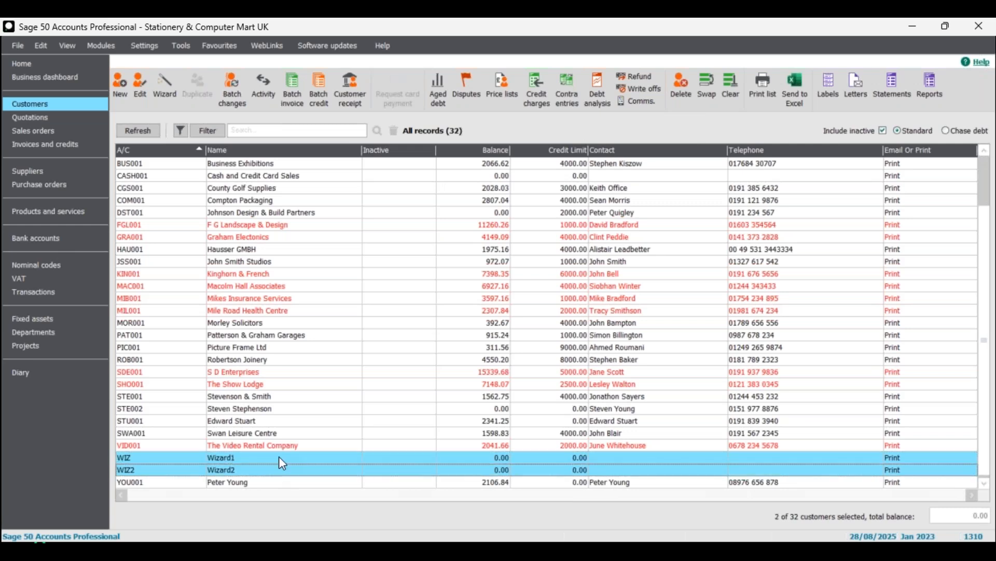
pyautogui.click(278, 457)
pyautogui.click(279, 468)
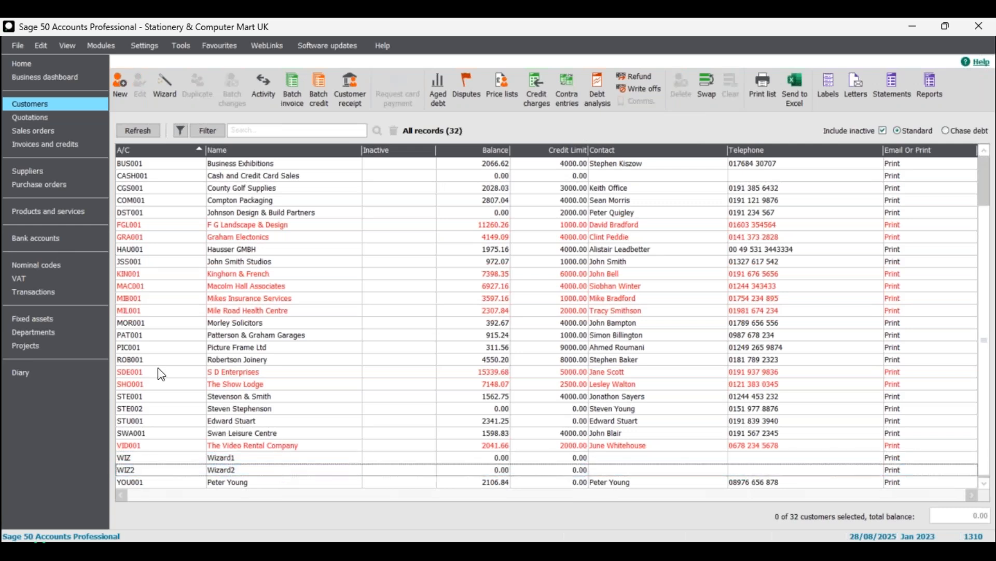
pyautogui.click(26, 67)
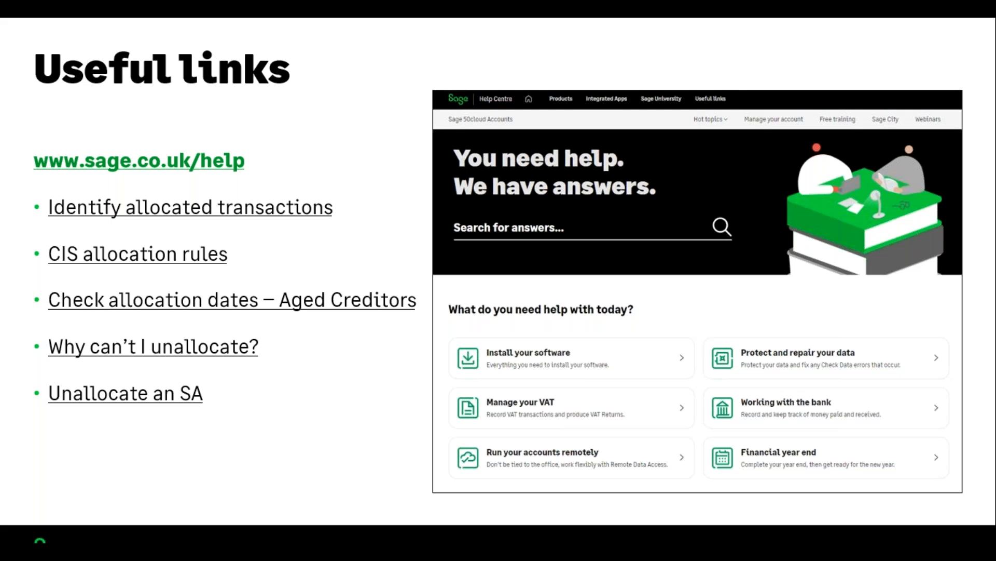
pyautogui.press('Right')
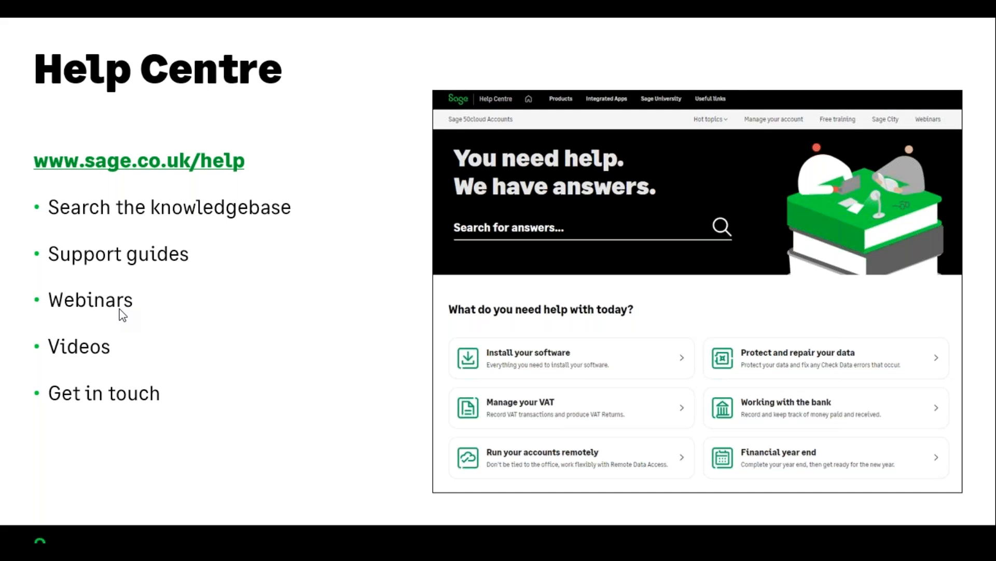
pyautogui.press('Right')
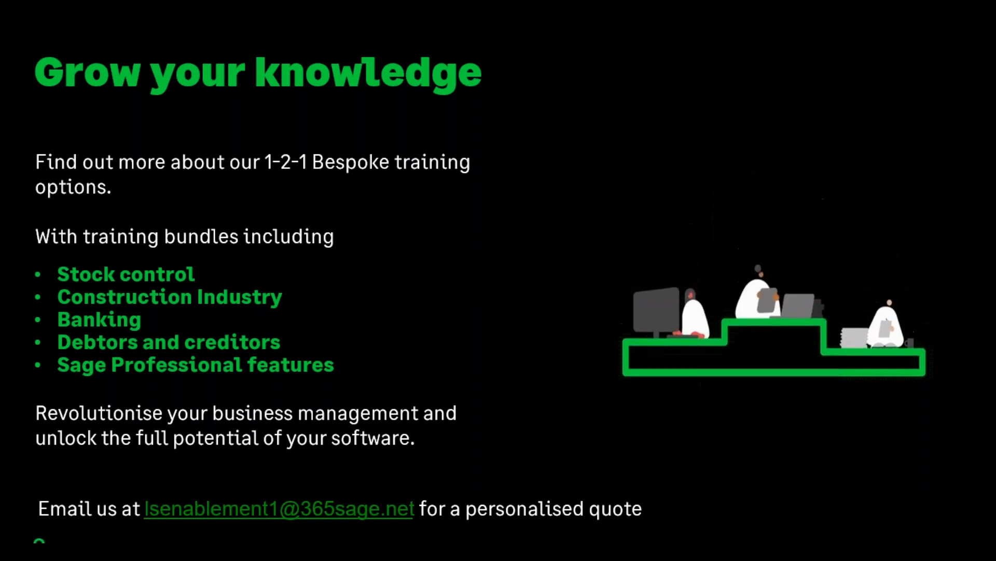